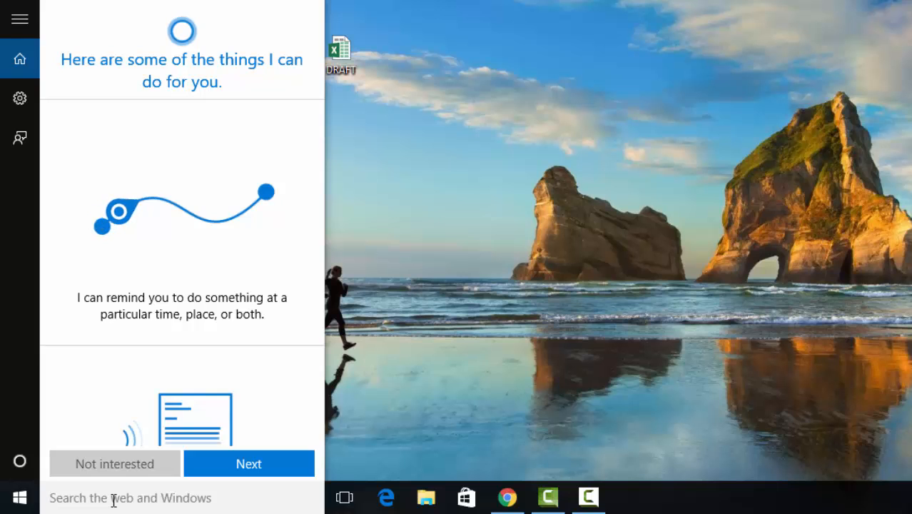
Open Access 2013 and start a new blank desktop database.
text(acc)
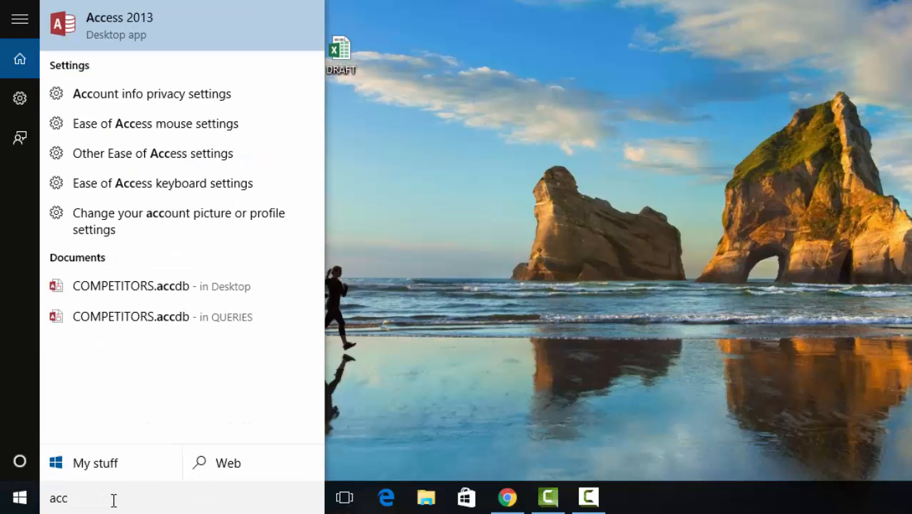
click(183, 35)
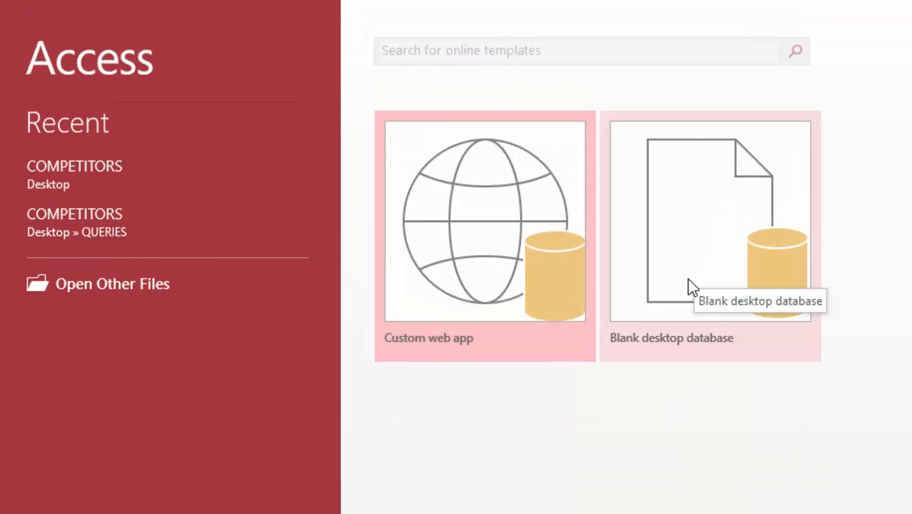
click(702, 240)
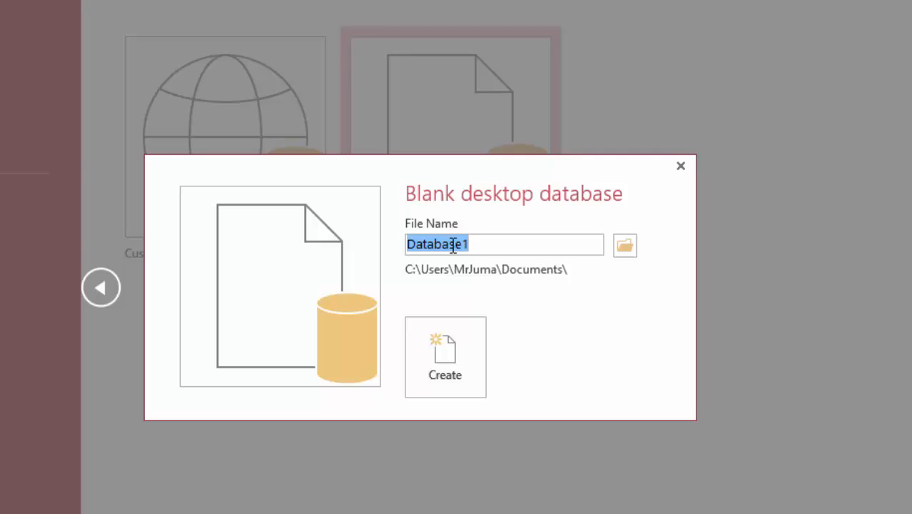
Name the new database SENIOR SCHOOL, choose the Desktop as its save location, and create it.
text(S)
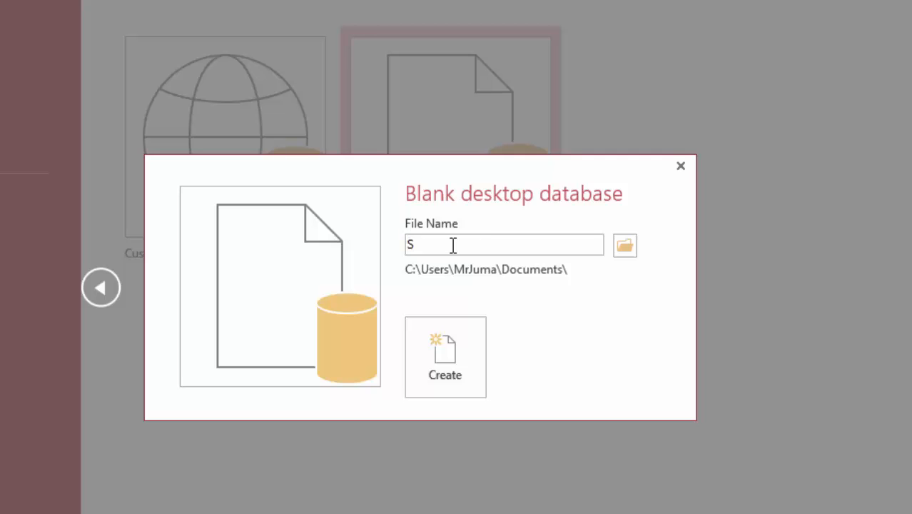
text(ENIORSCHOOL)
click(452, 244)
click(628, 246)
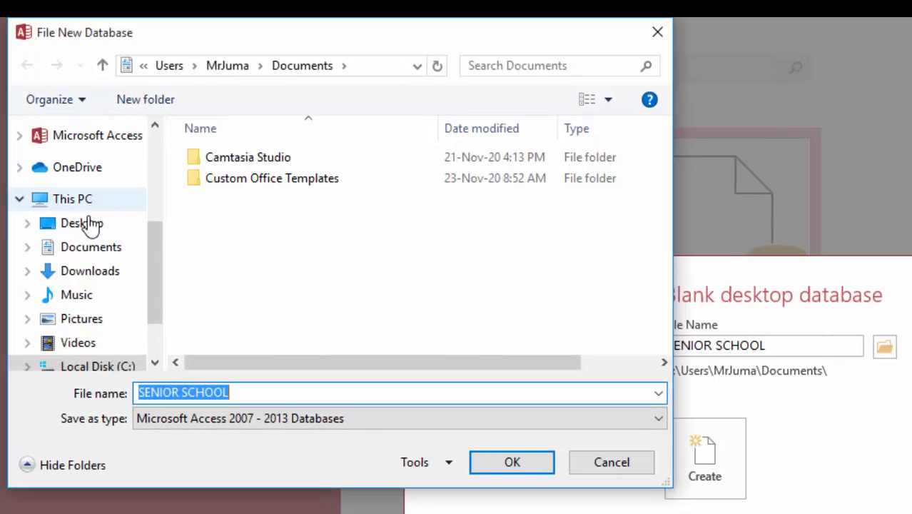
click(87, 225)
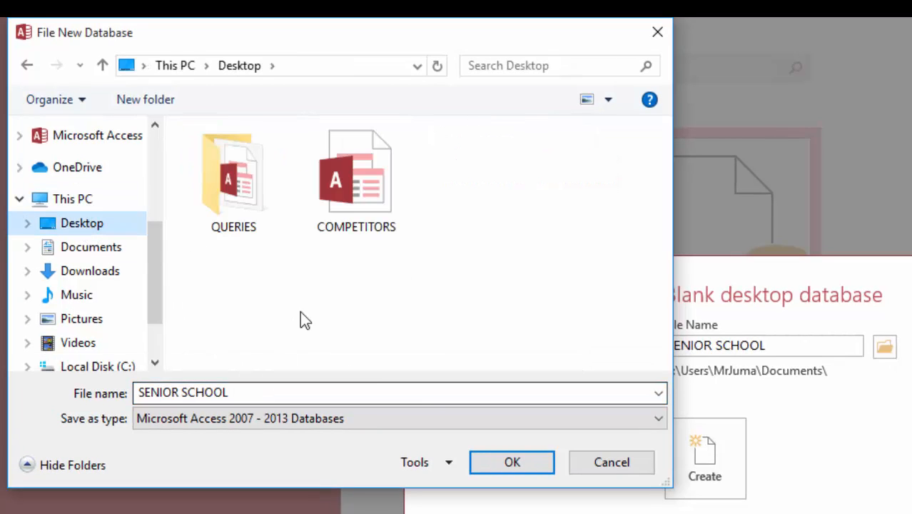
click(513, 464)
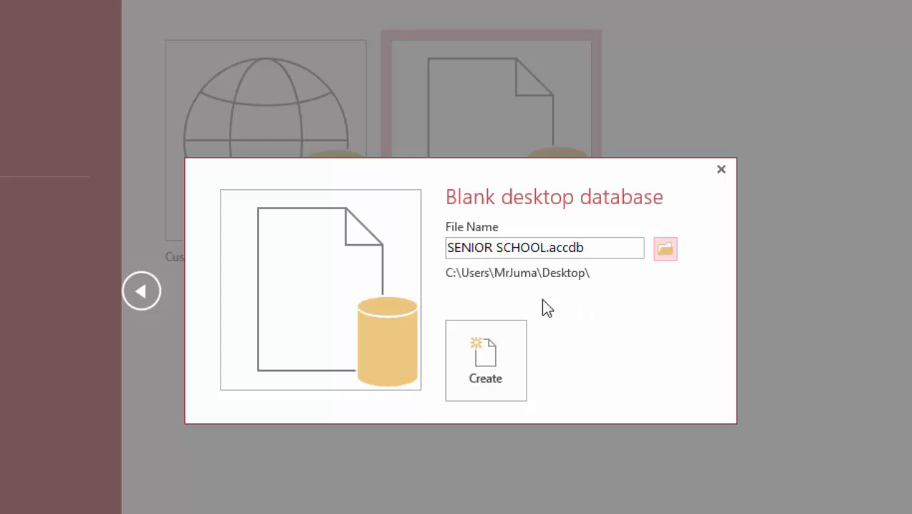
click(489, 354)
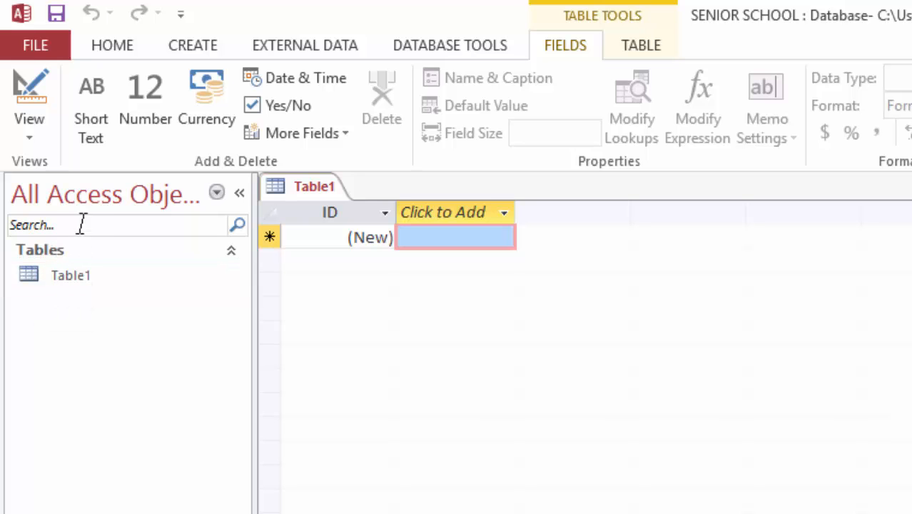
Save the new empty table under the name COMPETITORS.
click(56, 16)
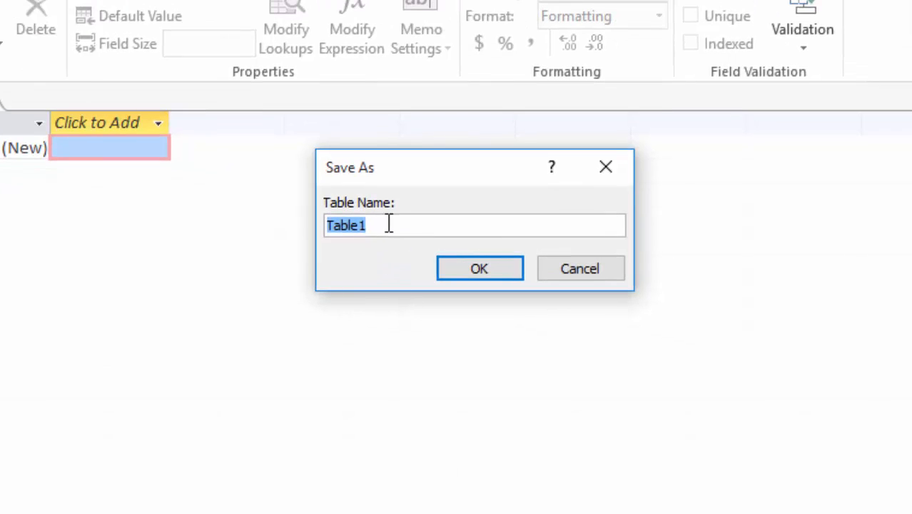
text(c)
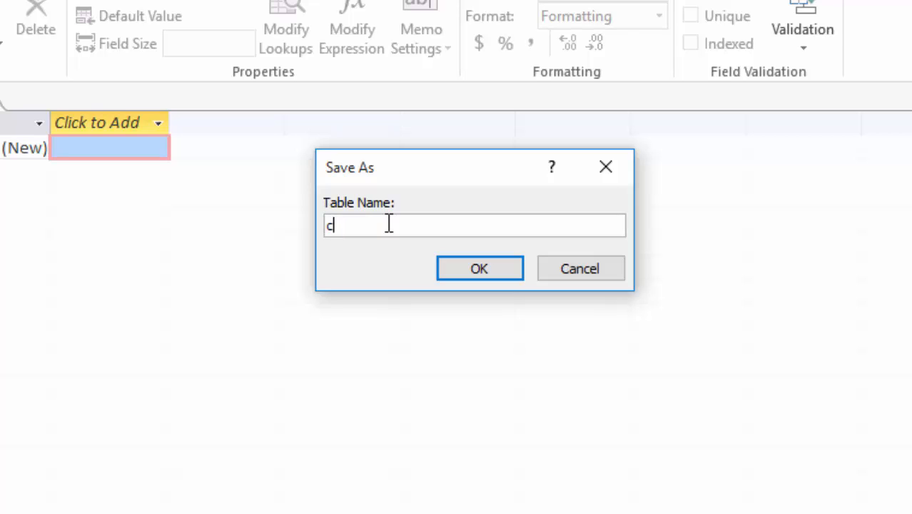
key(BackSpace)
text(COMPETI)
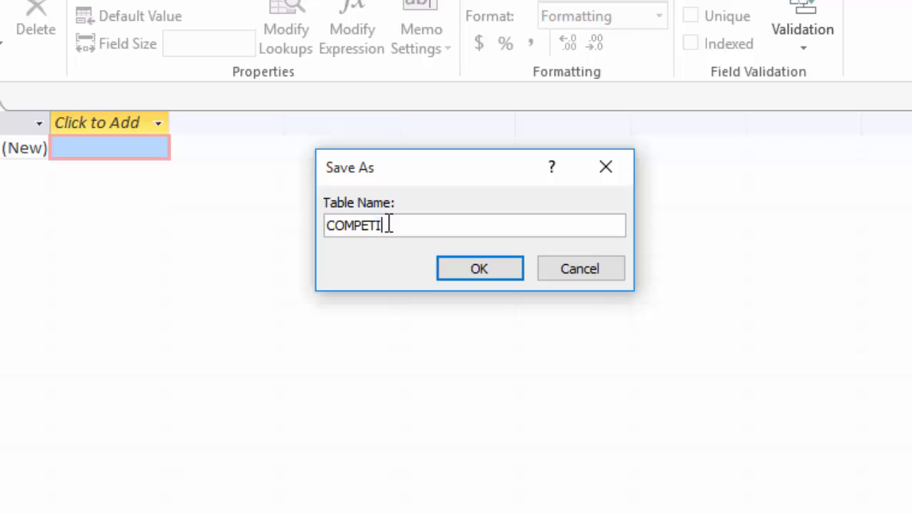
text(TORS)
click(481, 270)
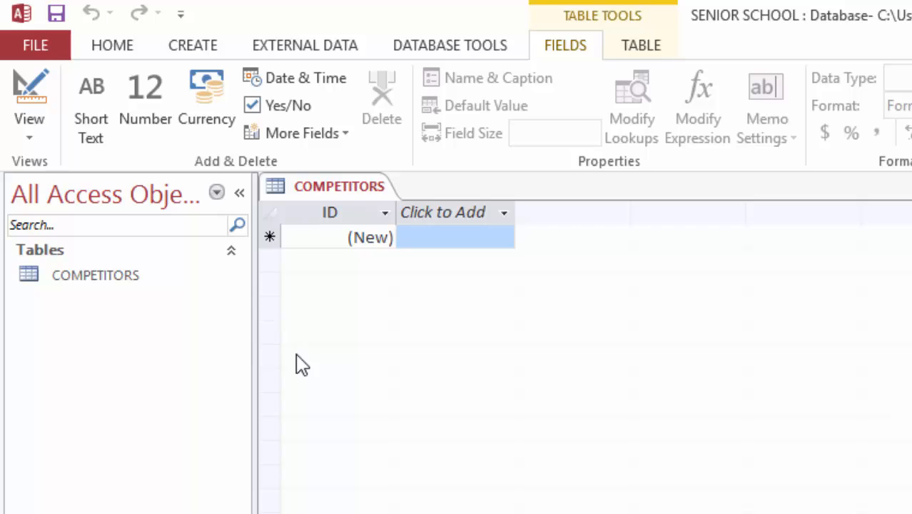
Show the COMPETITORS table in Design View and rename its ID field as Competitor_Id.
click(34, 132)
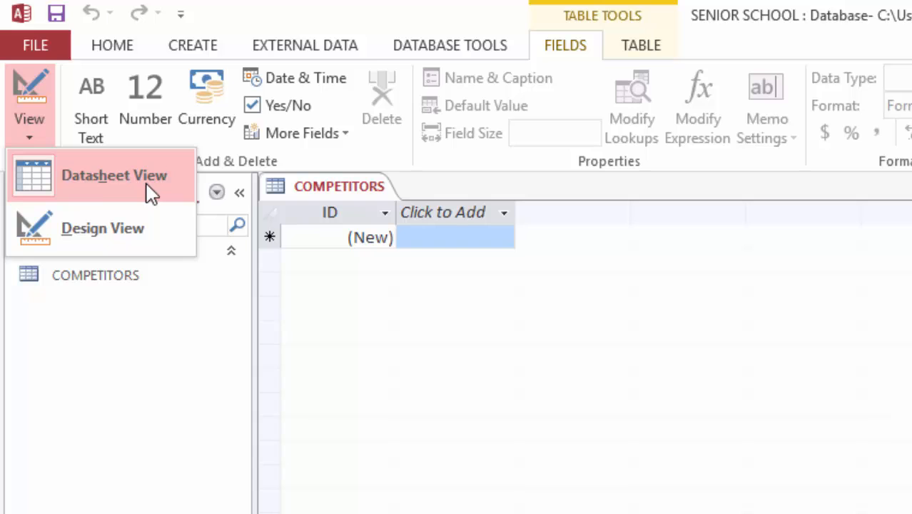
click(105, 229)
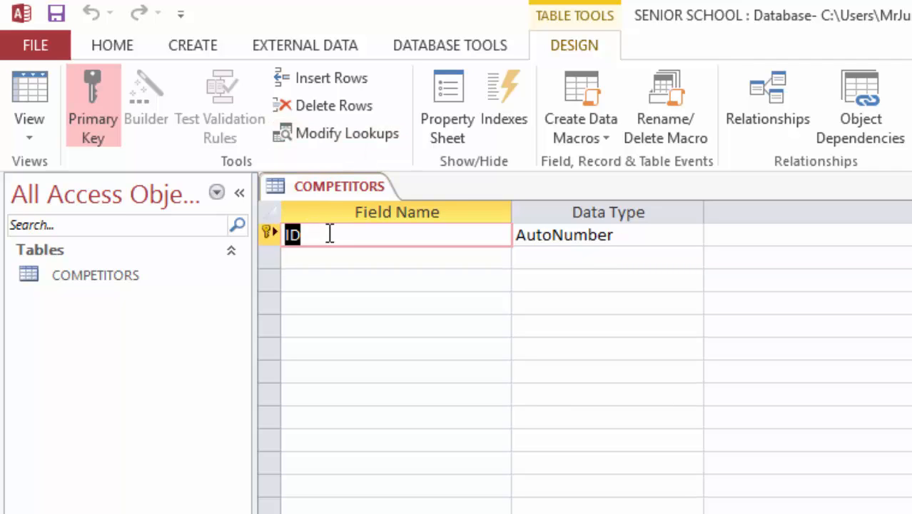
text(c)
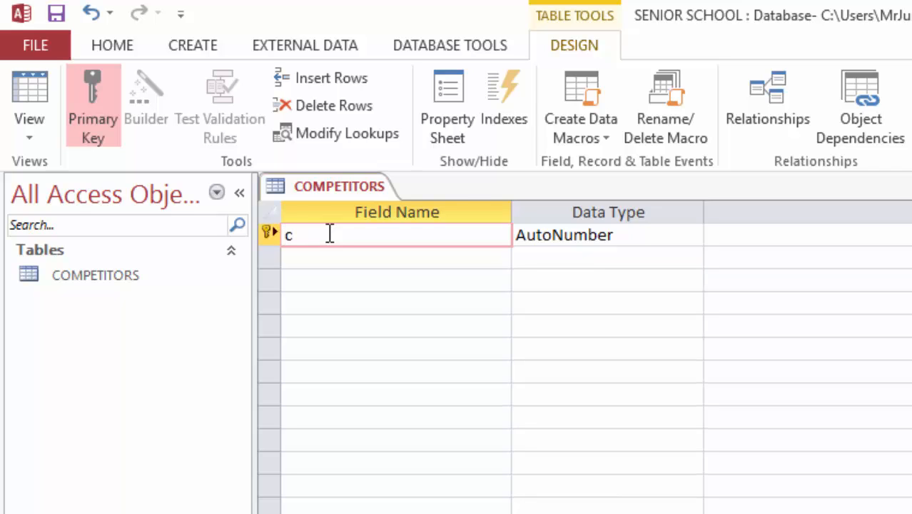
key(BackSpace)
text(Competitor_I)
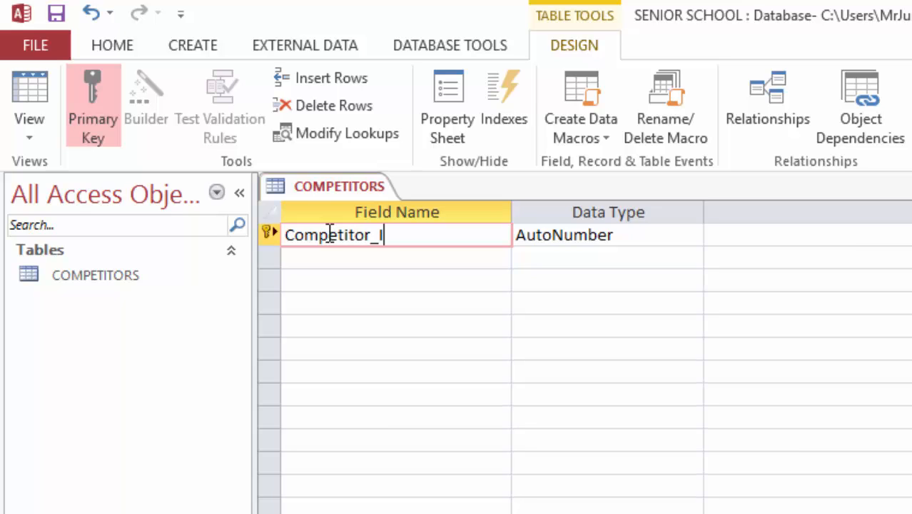
text(d)
Add First_Name and Last_Name fields below Competitor_Id, both with the Short Text data type.
click(352, 263)
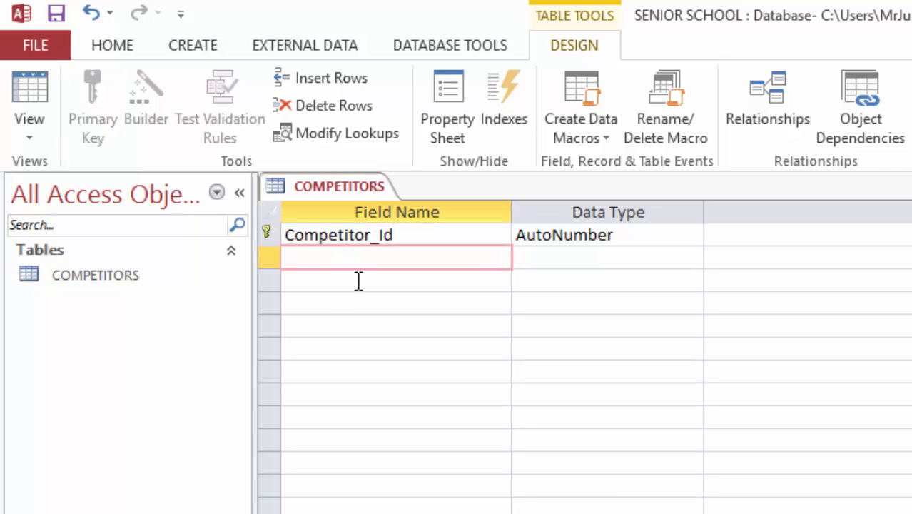
text(First_Name)
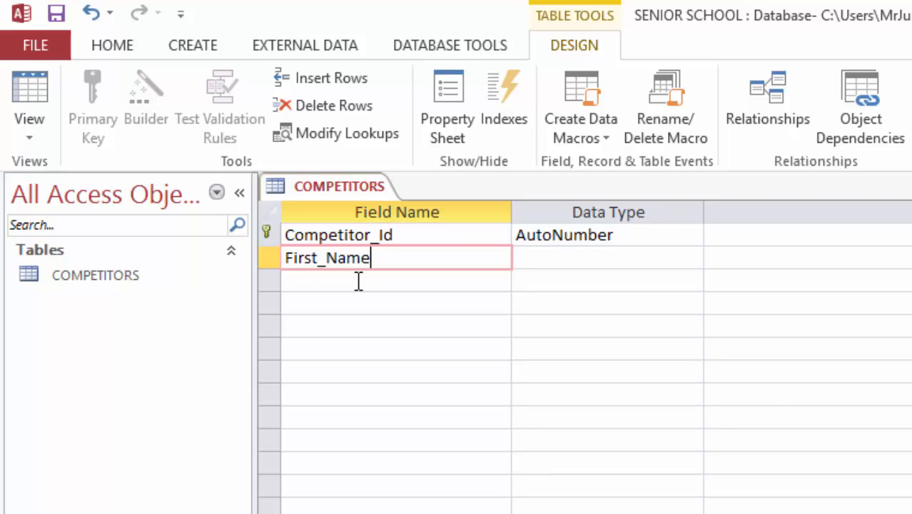
click(669, 233)
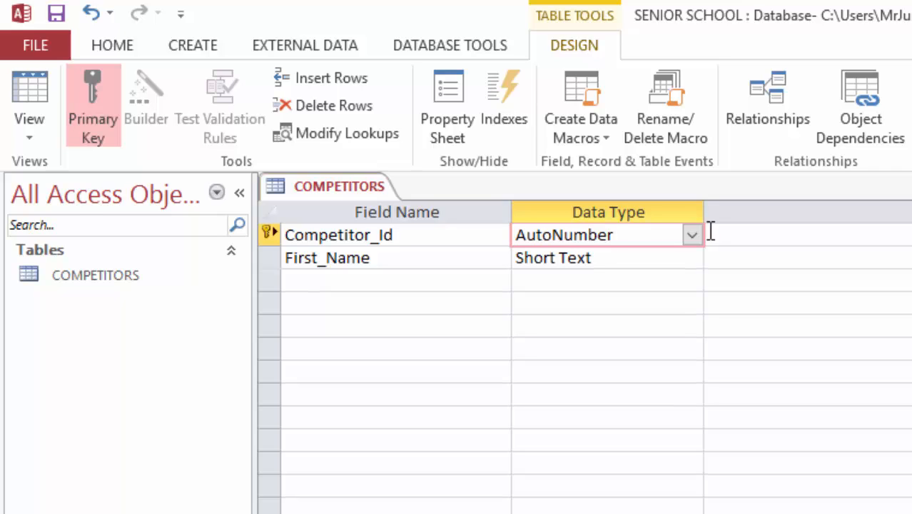
click(618, 259)
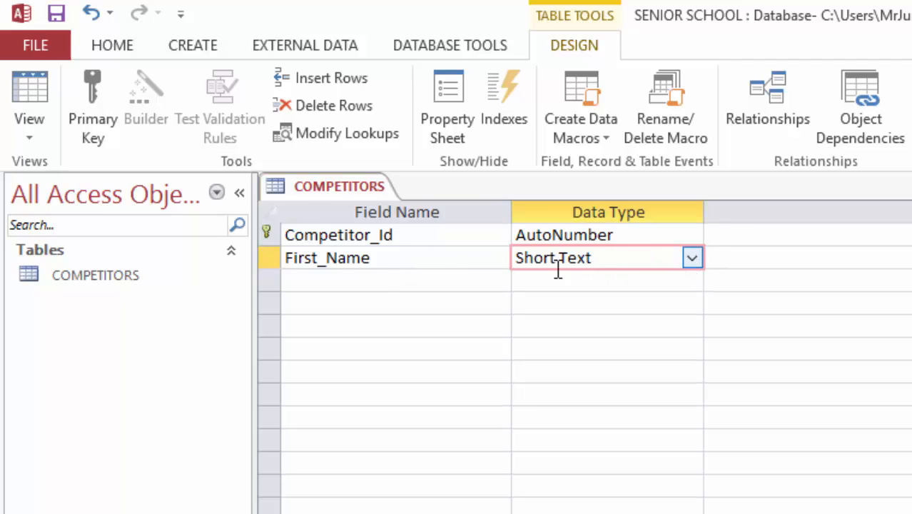
click(388, 278)
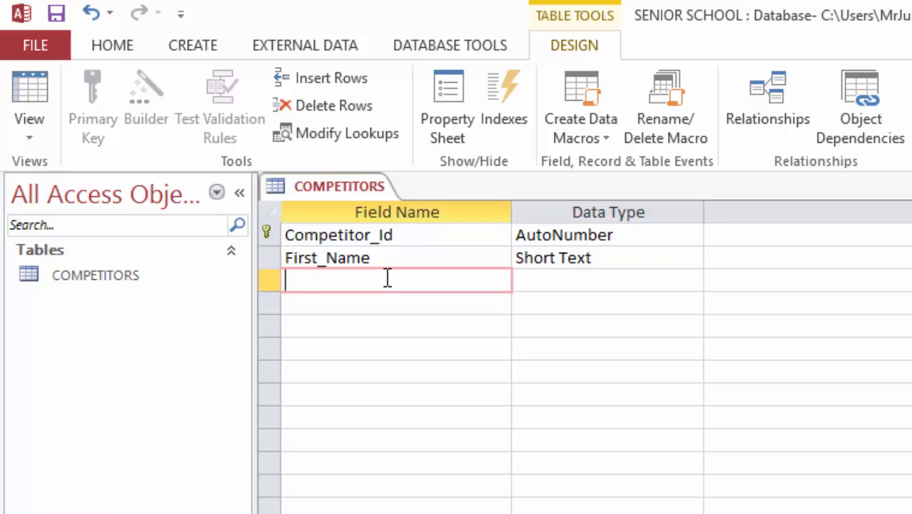
text(Last_Name)
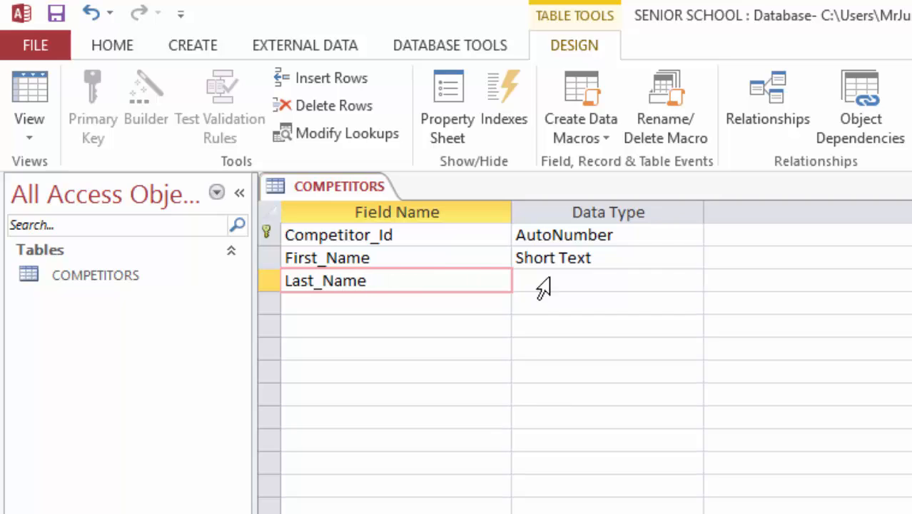
click(640, 278)
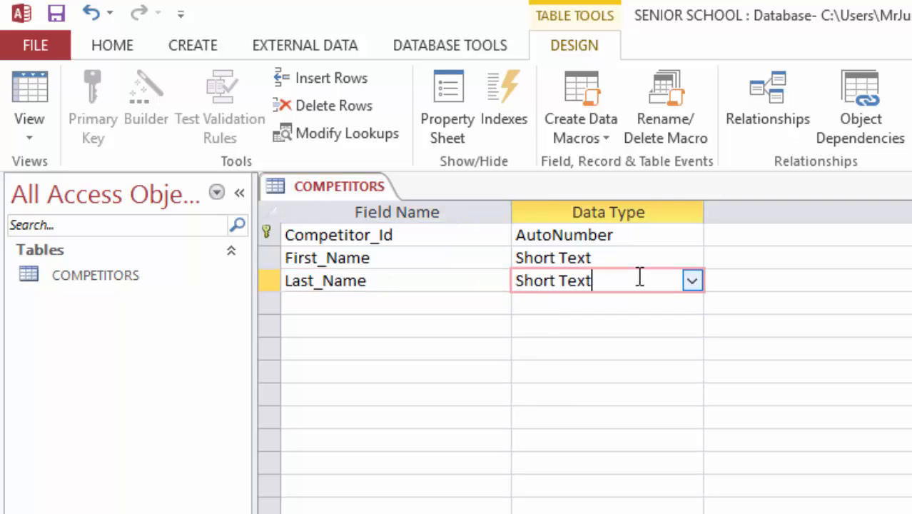
Add a DoB field below Last_Name with the Date/Time data type.
click(342, 305)
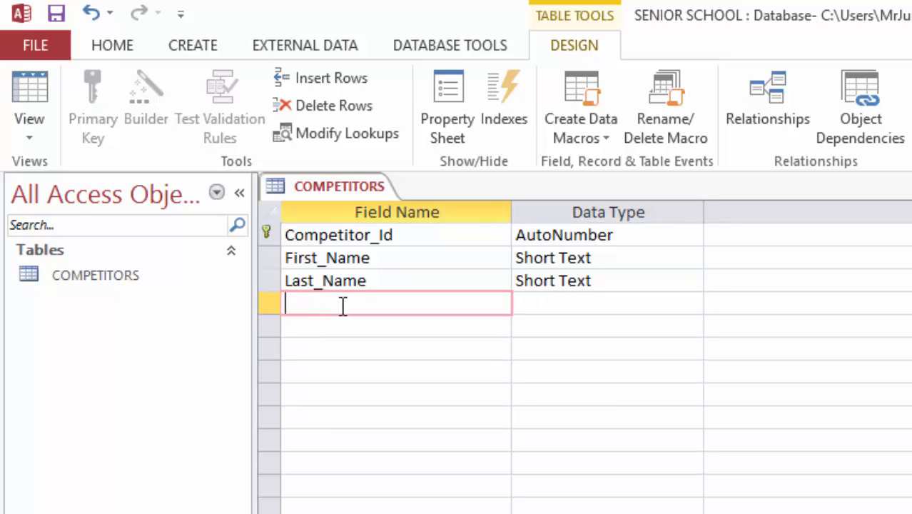
text(DoB)
click(633, 304)
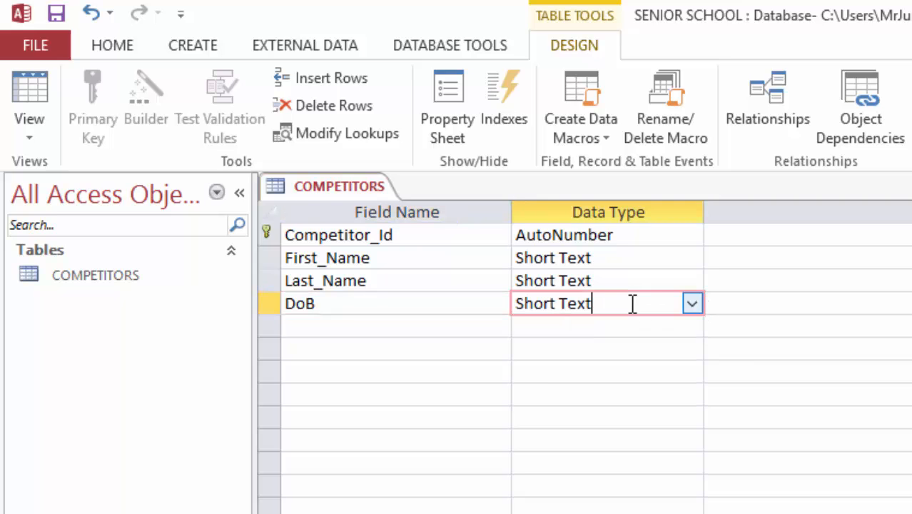
click(692, 307)
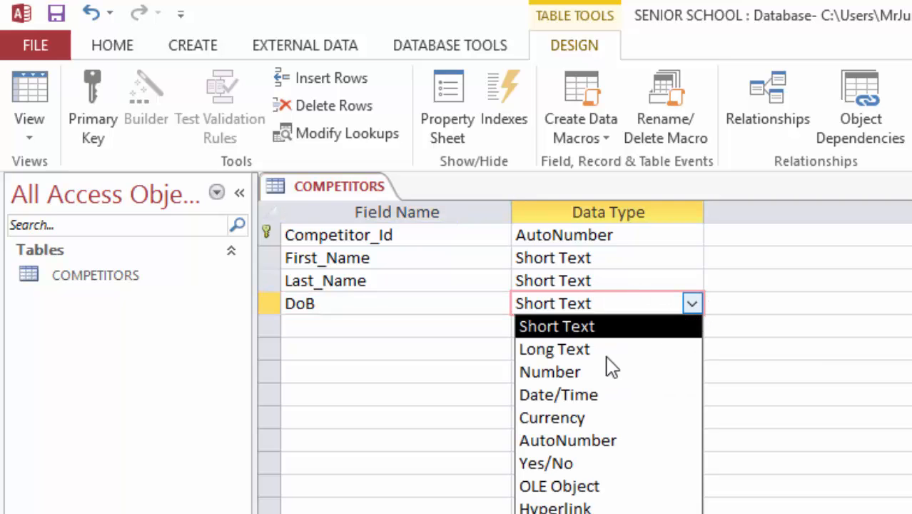
click(574, 396)
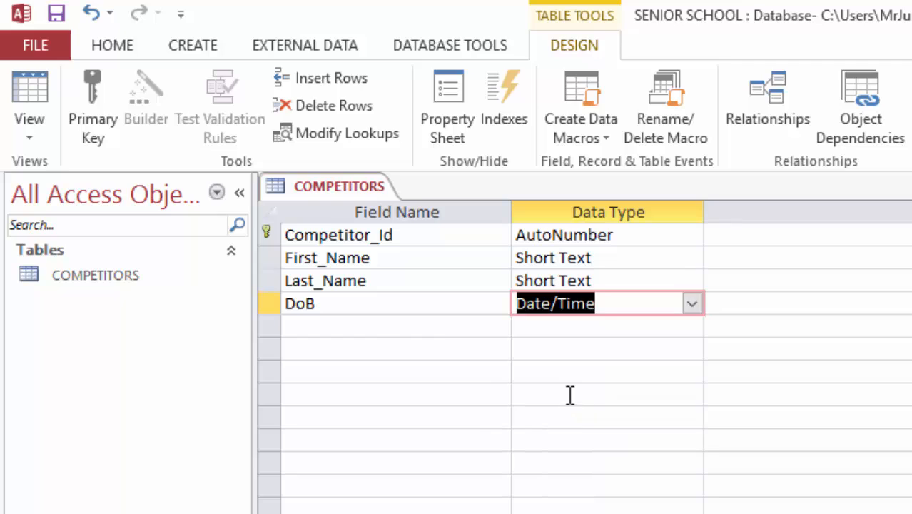
Add a Class field below DoB with the Number data type.
click(316, 325)
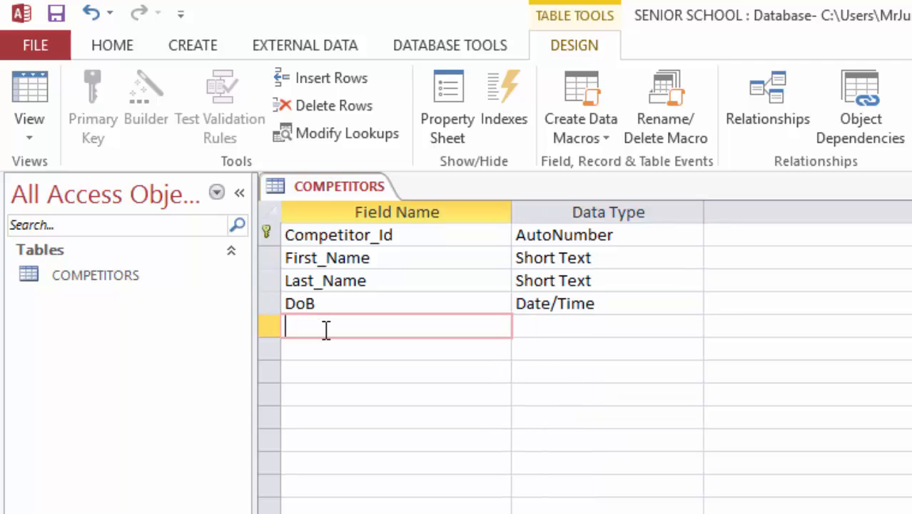
text(Class)
click(618, 321)
click(691, 327)
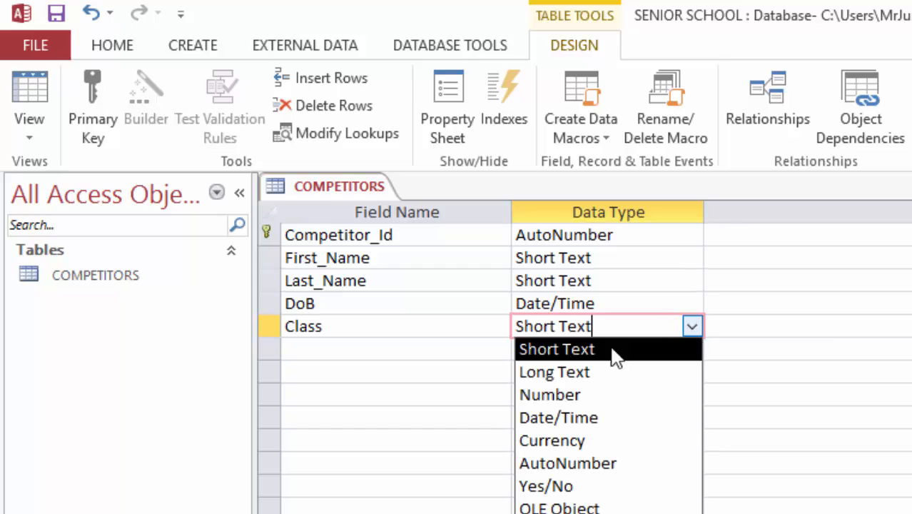
click(578, 395)
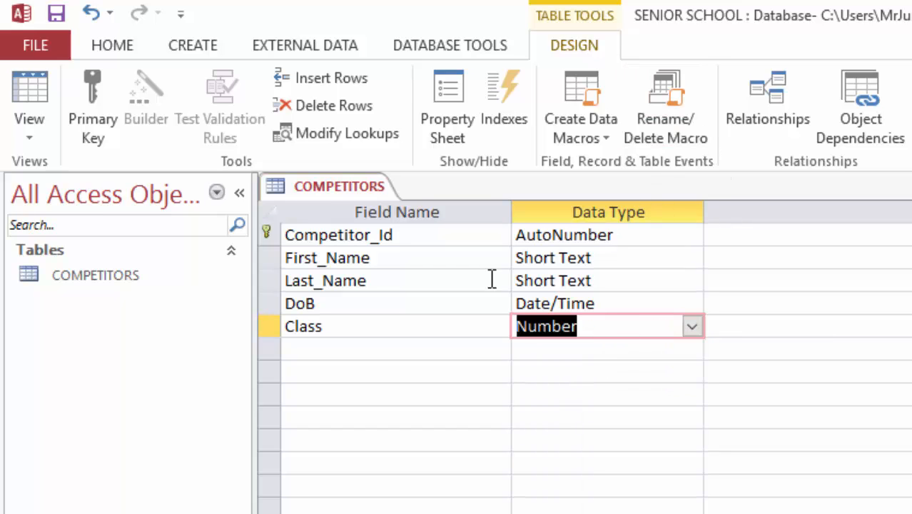
Add Gender and City fields below Class, both with the Short Text data type.
click(342, 343)
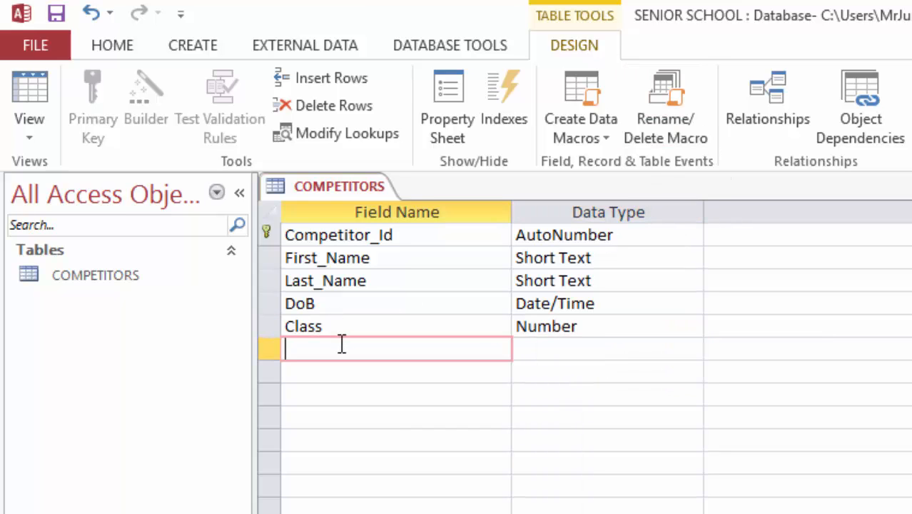
text(Gender)
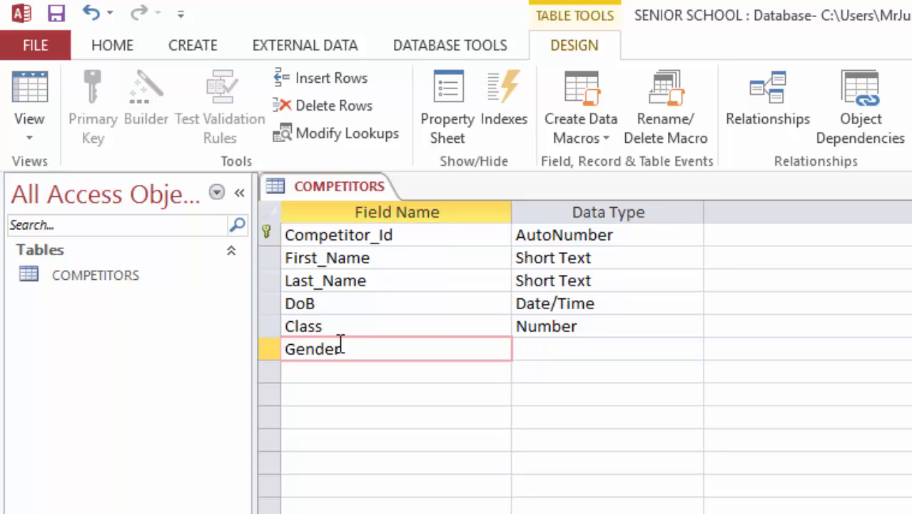
click(656, 341)
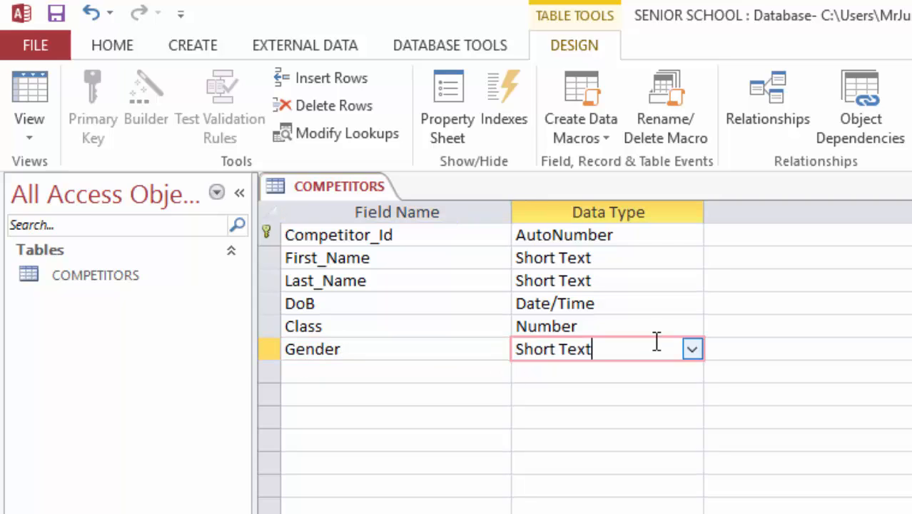
click(360, 372)
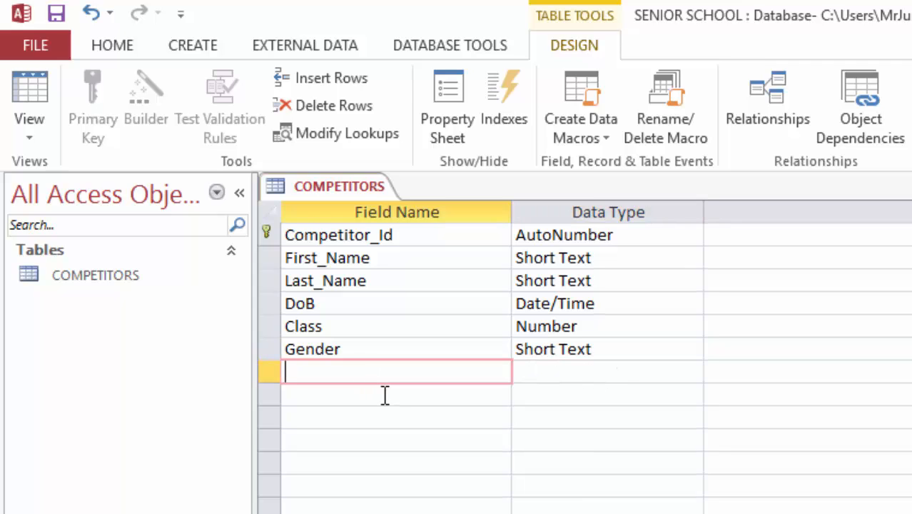
text(City)
click(580, 371)
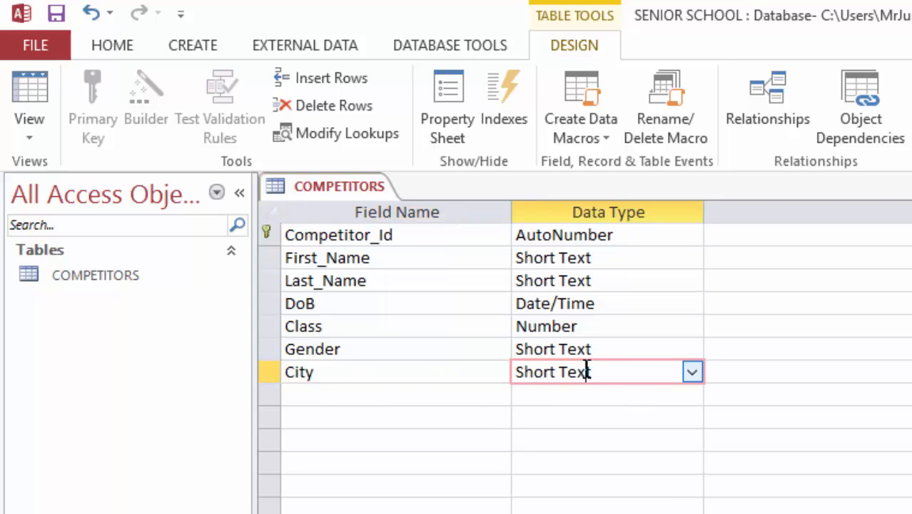
Add a Points field below City with the Number data type.
click(330, 395)
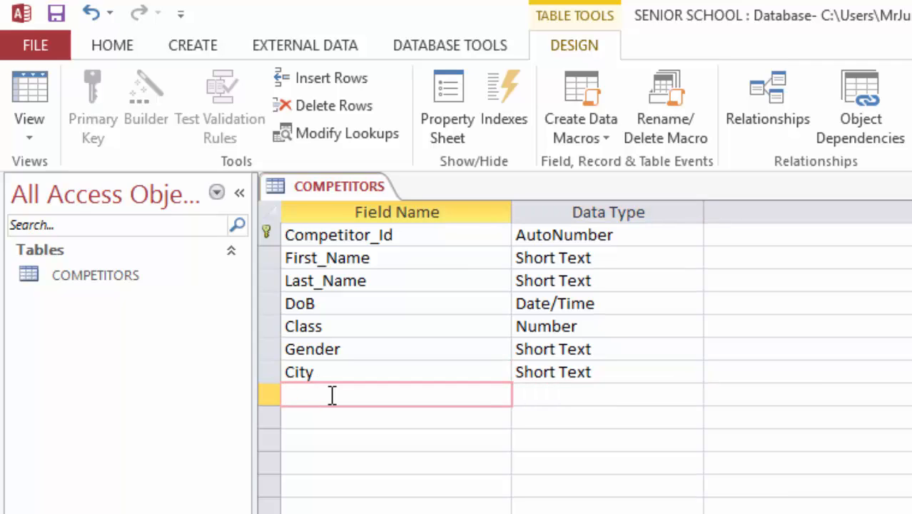
text(Points)
click(592, 395)
click(690, 396)
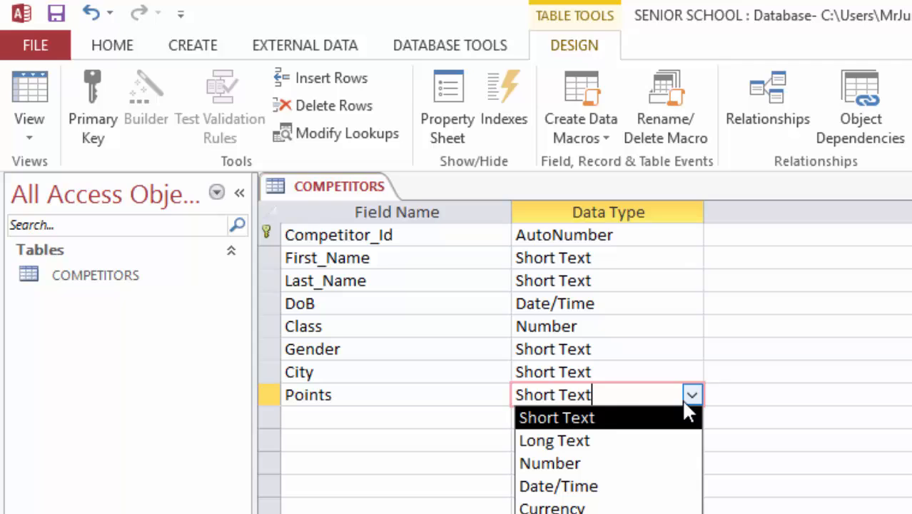
click(562, 463)
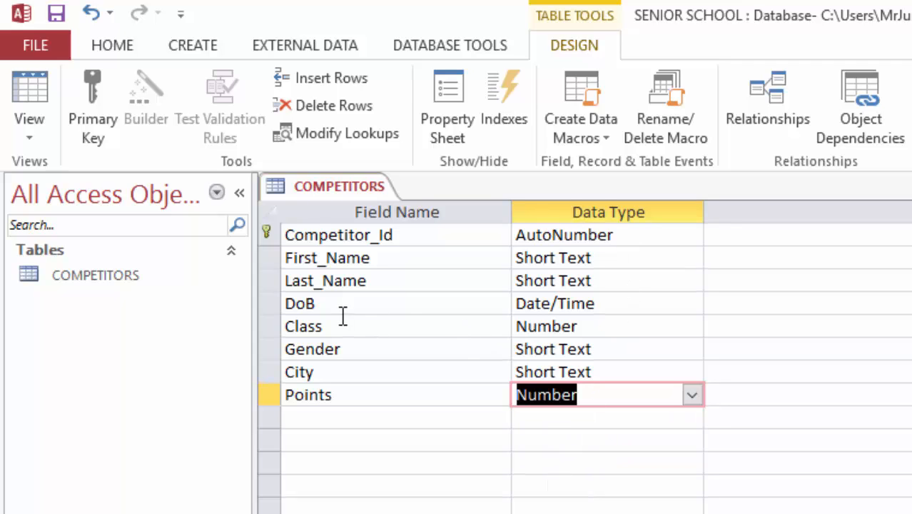
Set the Format property of the DoB field to Medium Date.
click(432, 299)
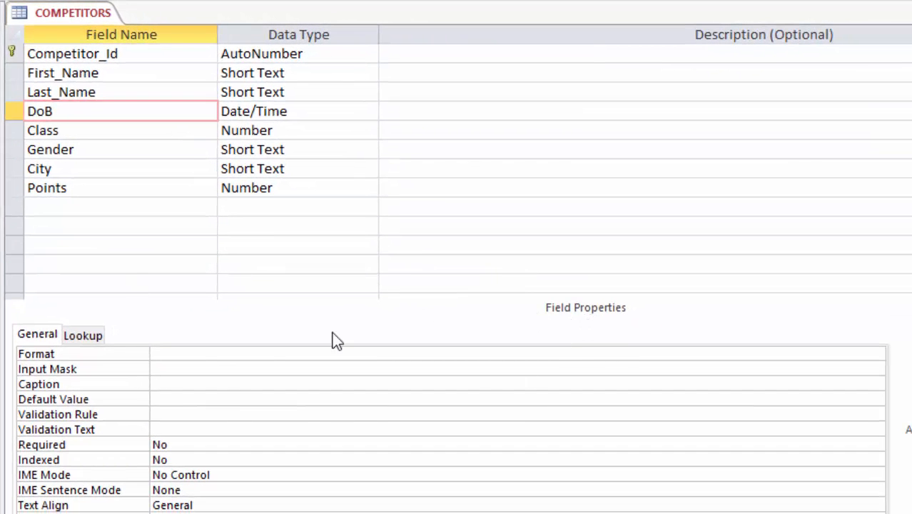
click(164, 350)
click(877, 354)
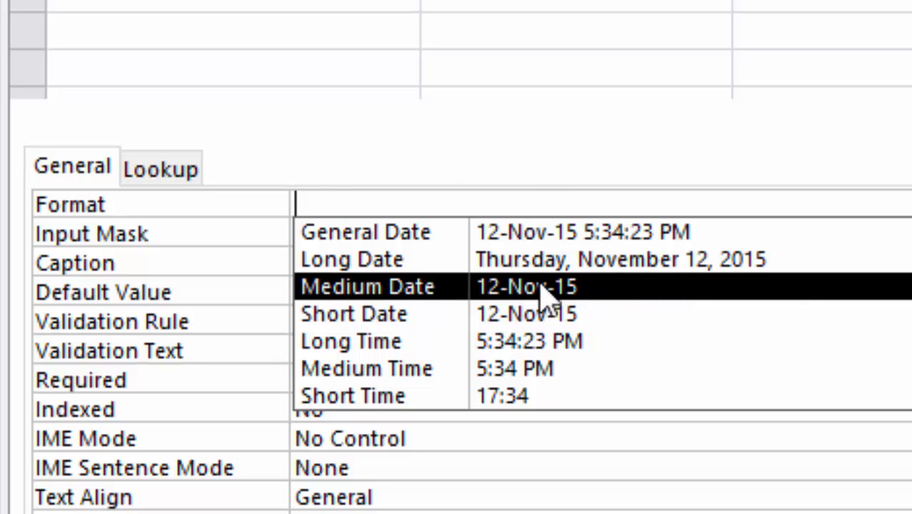
click(546, 289)
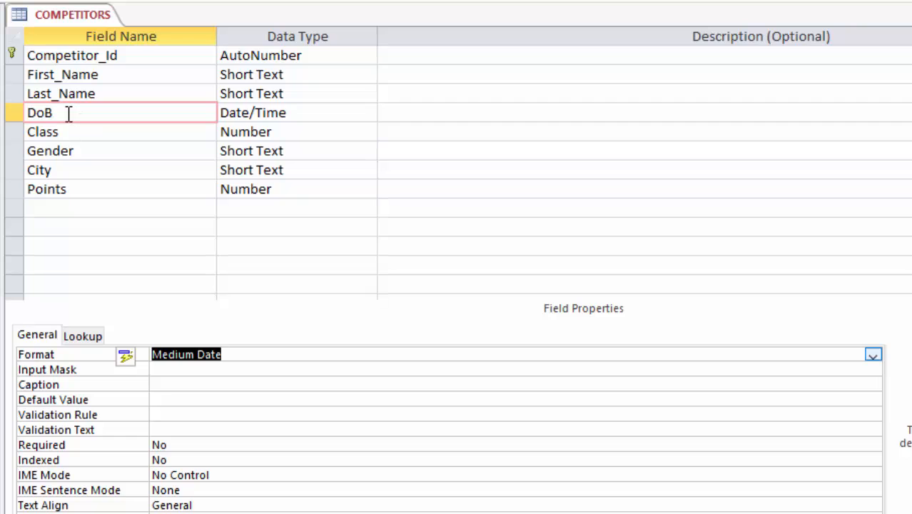
click(68, 113)
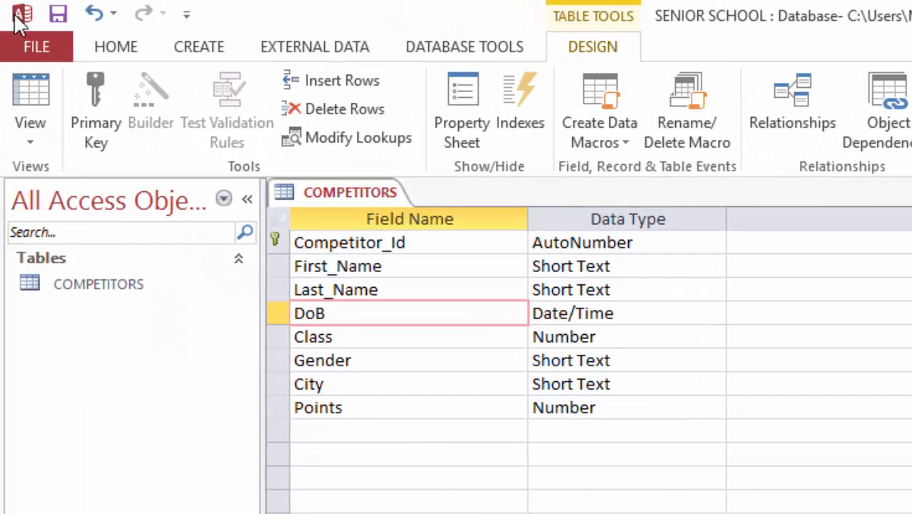
Save the COMPETITORS table design and switch the table to Datasheet View.
click(59, 15)
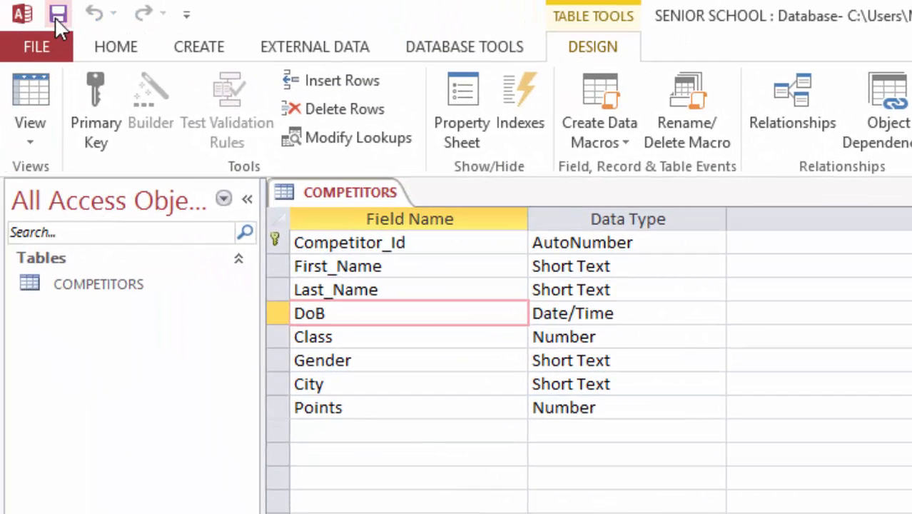
click(29, 140)
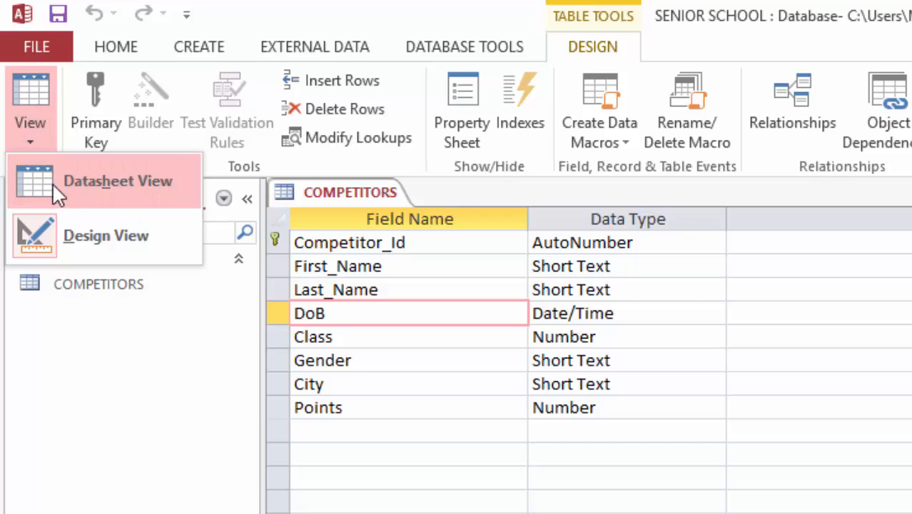
click(76, 178)
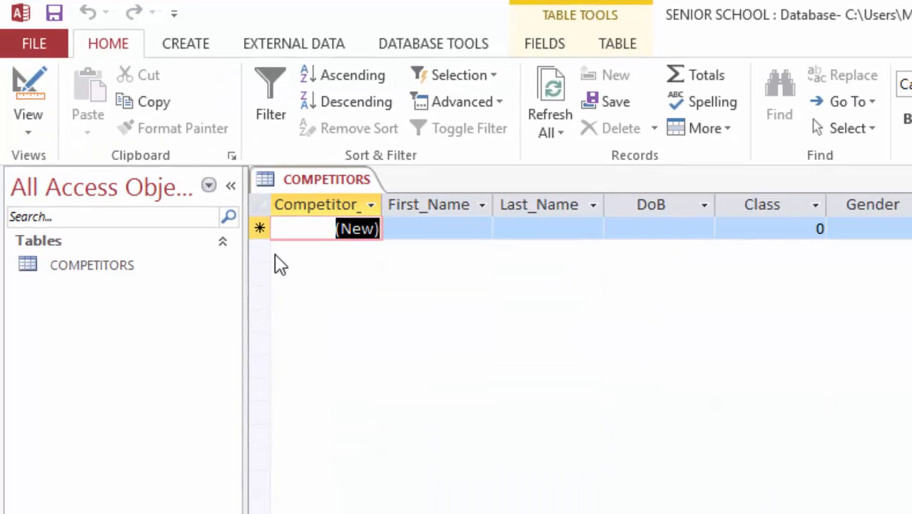
Widen the First_Name, Last_Name, Competitor_Id and Gender columns of the datasheet slightly.
drag(500, 205, 524, 204)
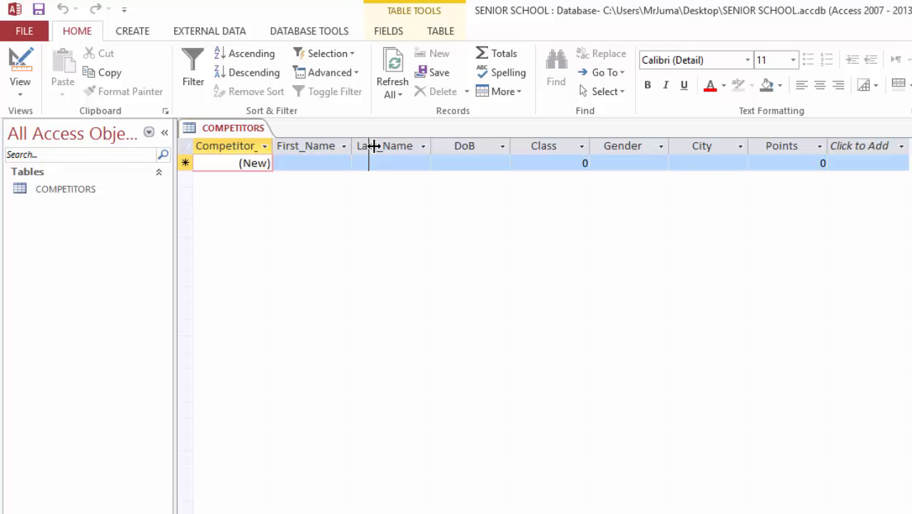
drag(372, 146, 371, 145)
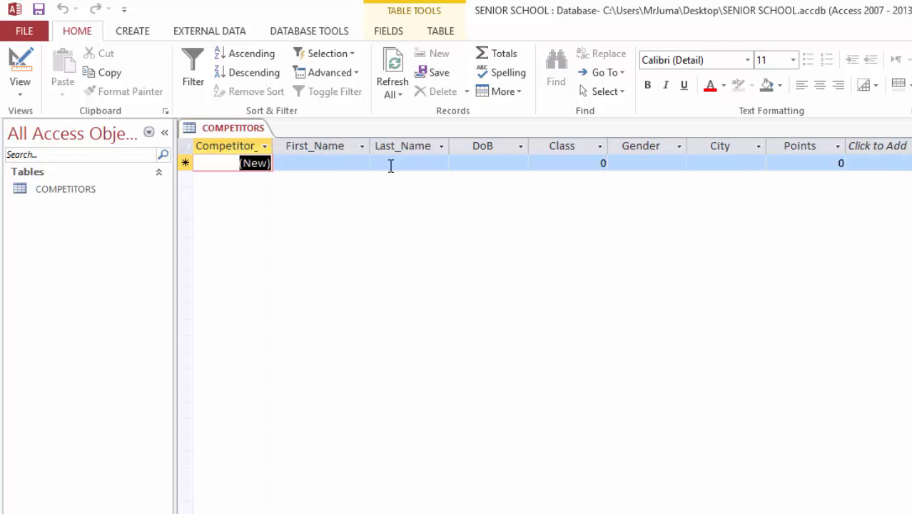
drag(448, 146, 469, 146)
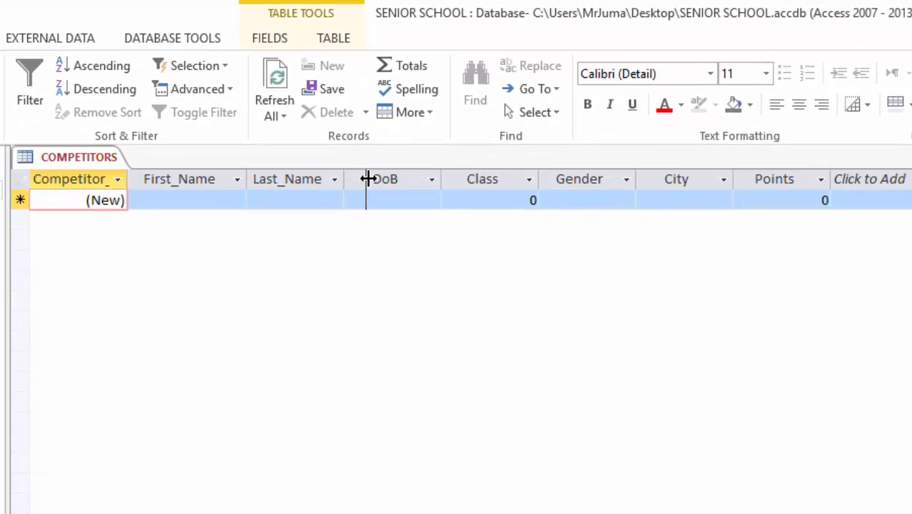
drag(367, 178, 368, 178)
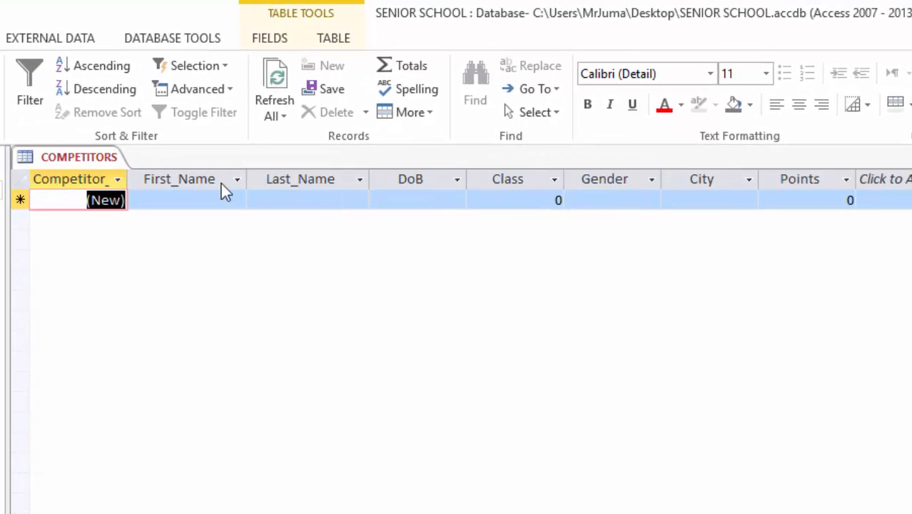
drag(128, 178, 157, 178)
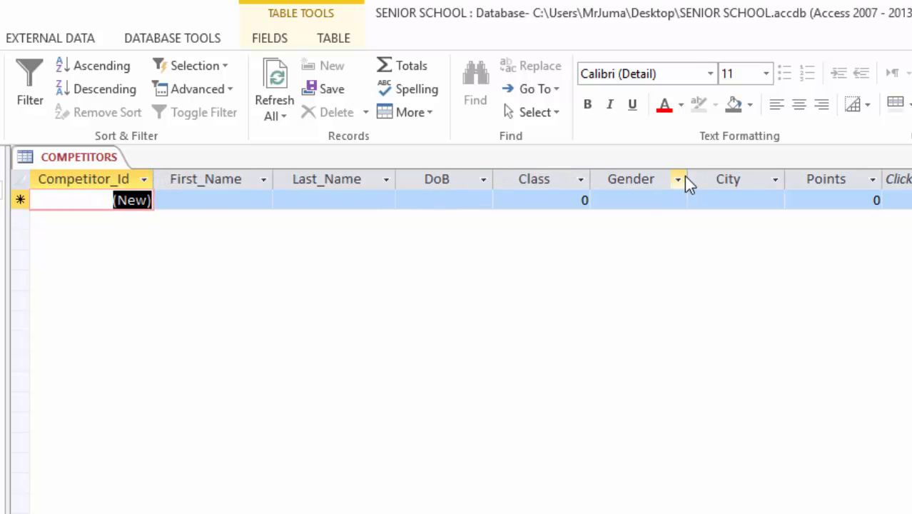
drag(688, 177, 698, 177)
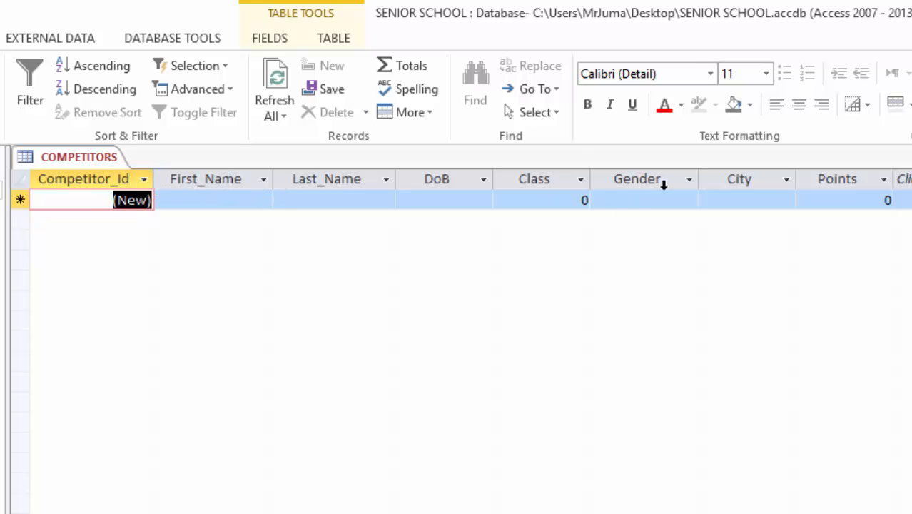
Set the datasheet font to Arial, size 10, and increase the row height slightly.
click(617, 74)
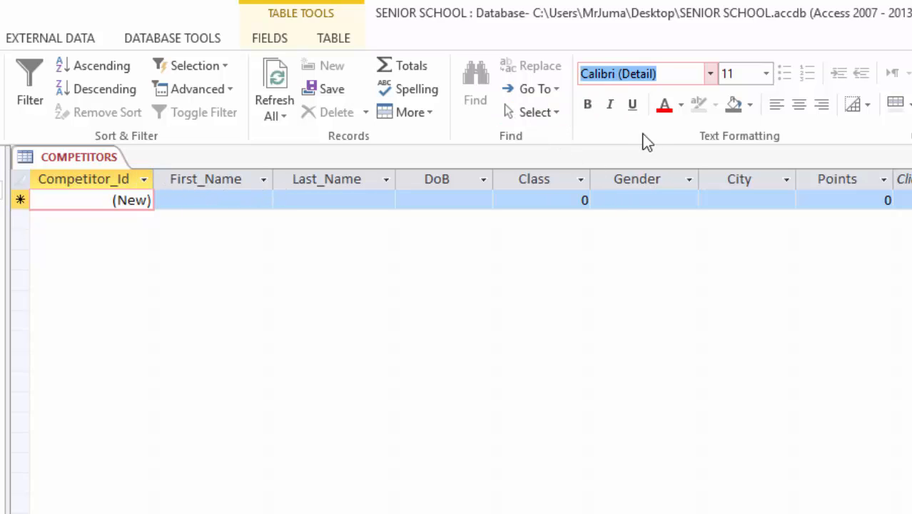
text(Arial)
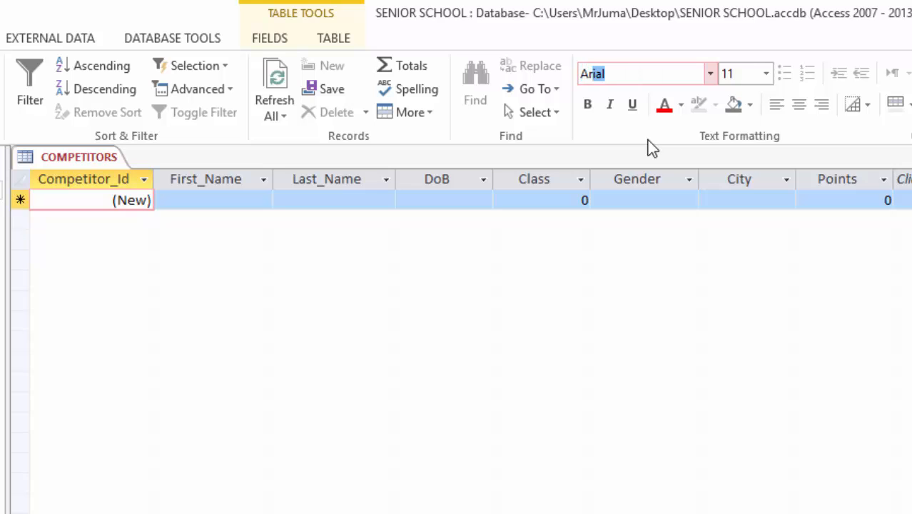
key(Return)
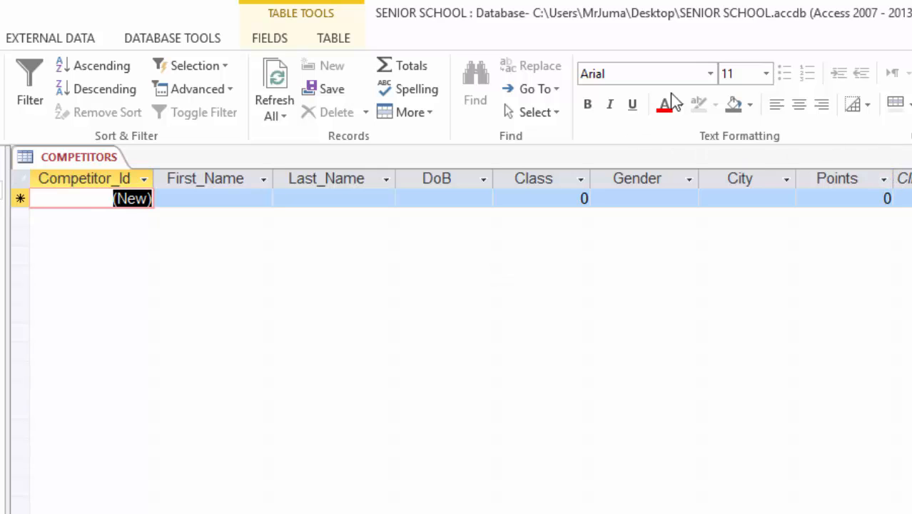
click(766, 73)
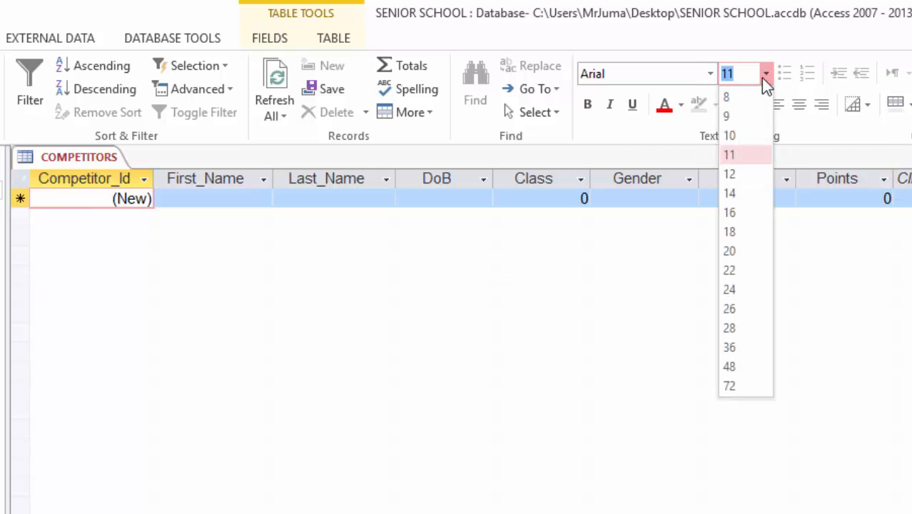
click(729, 136)
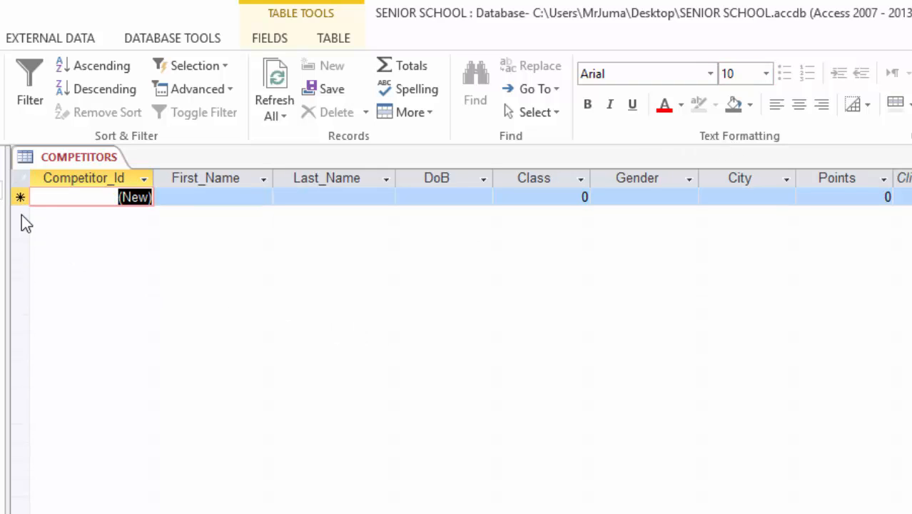
drag(21, 204, 20, 211)
click(208, 204)
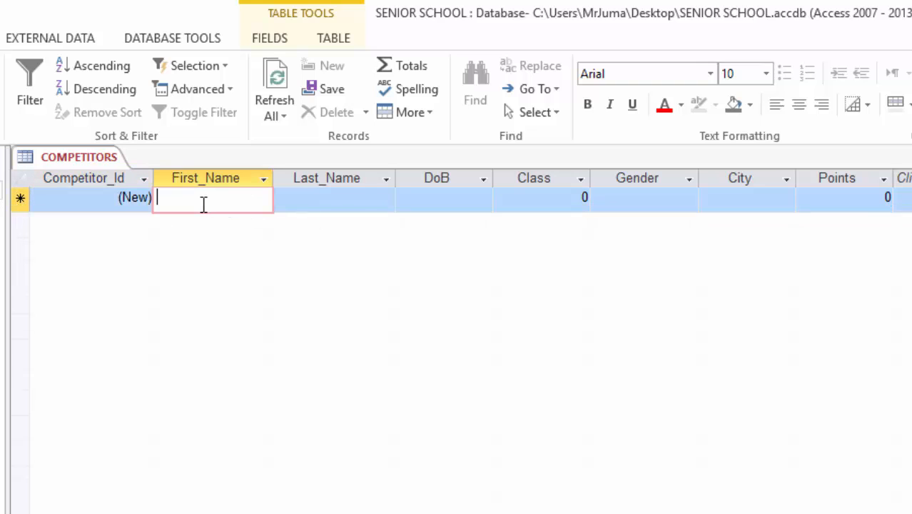
click(335, 201)
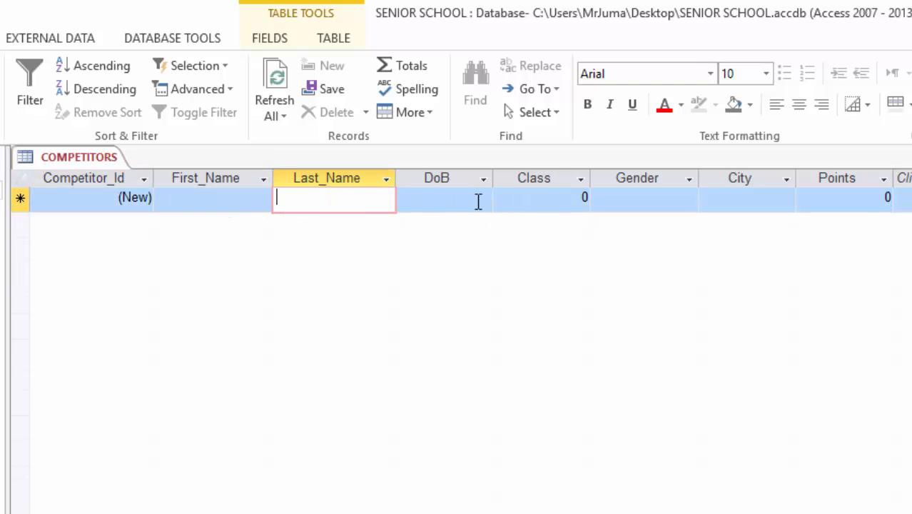
click(414, 199)
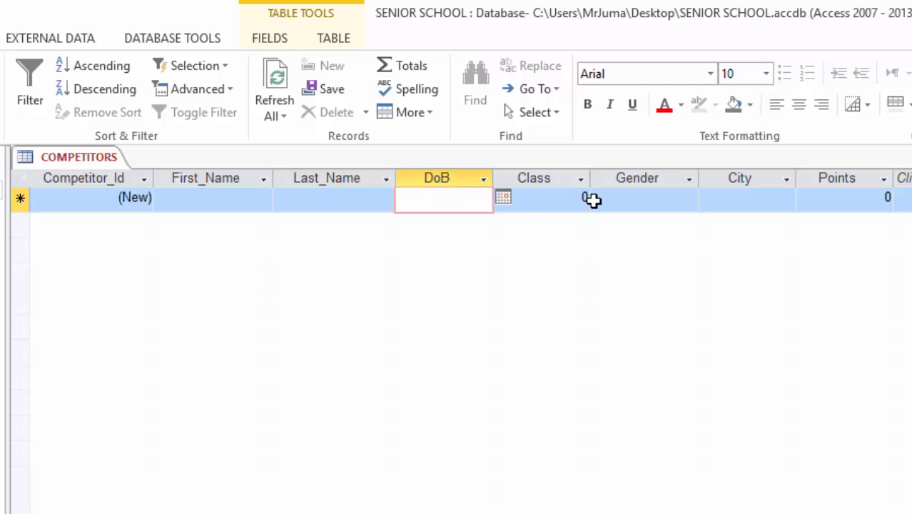
click(629, 201)
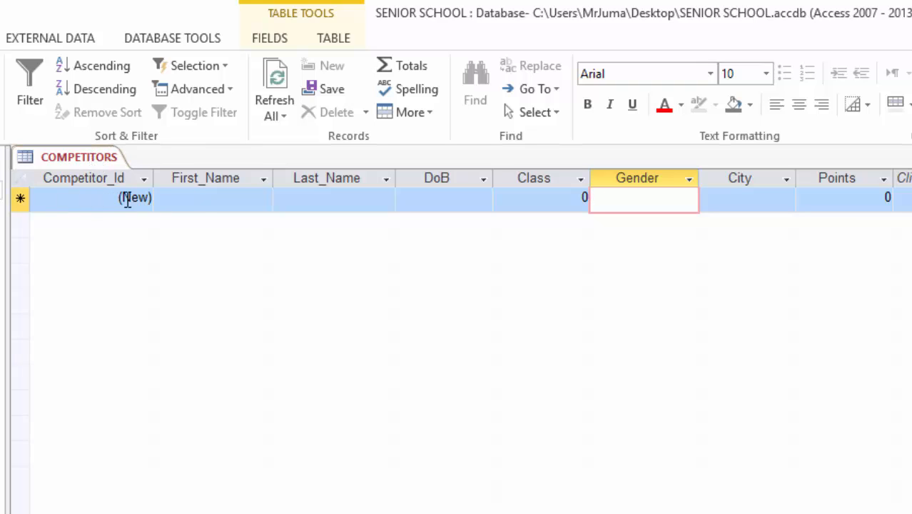
Start the first competitor record by entering the competitor's first name, last name and date of birth.
click(203, 196)
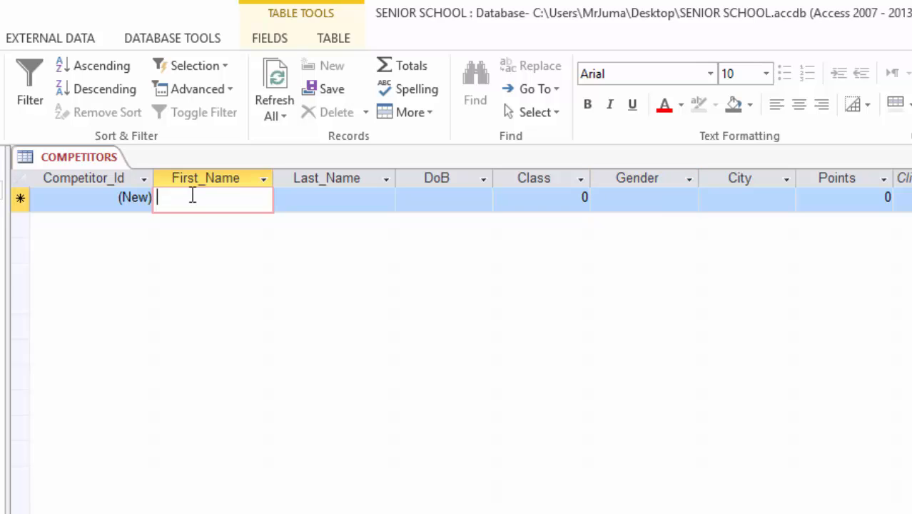
text(Amy)
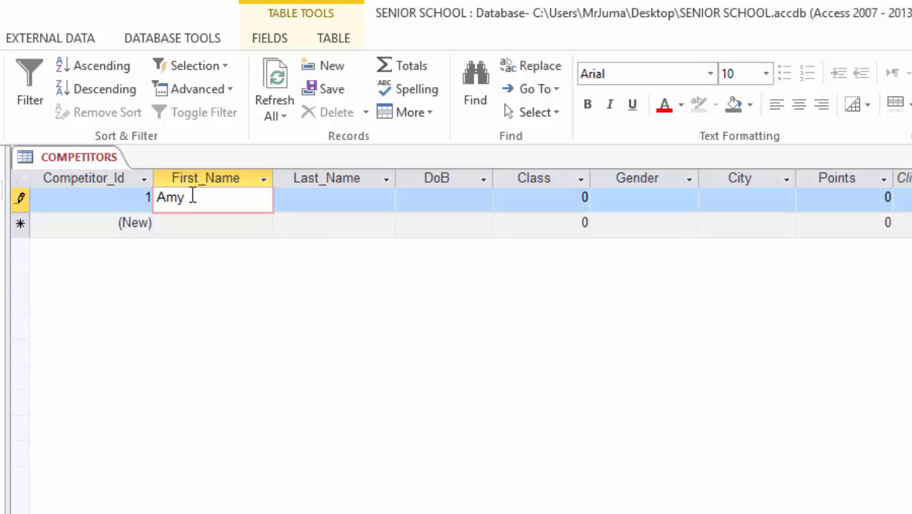
click(324, 208)
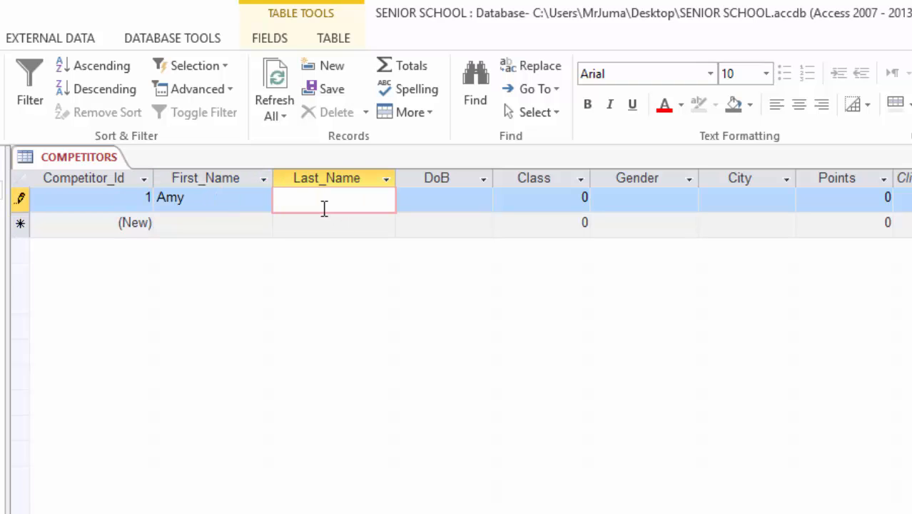
text(Dennis)
click(456, 197)
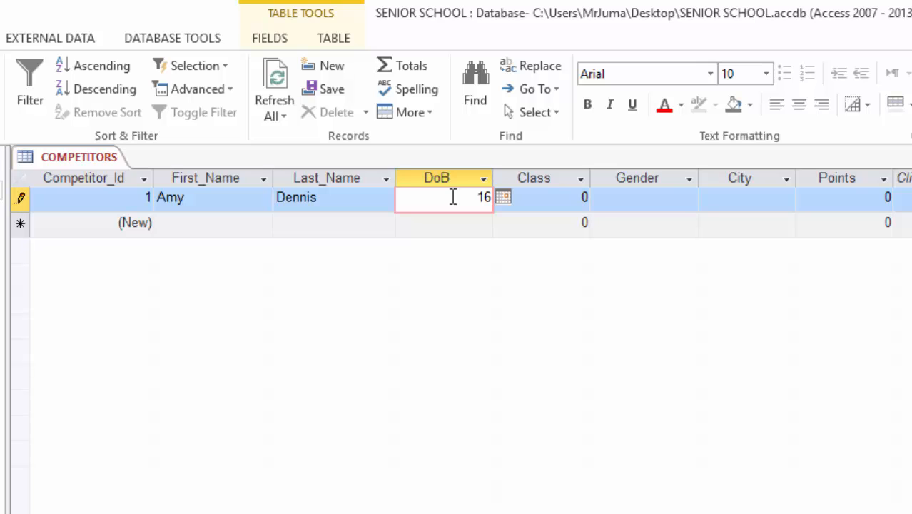
text(16-Ja)
text(n-09)
Complete the first competitor record with class 6, gender F, city London and 67 points.
click(561, 200)
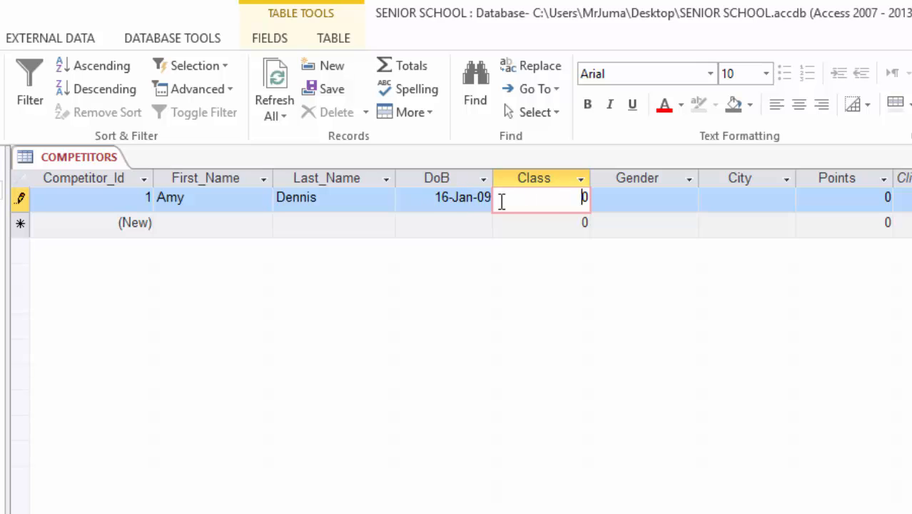
drag(573, 197, 610, 194)
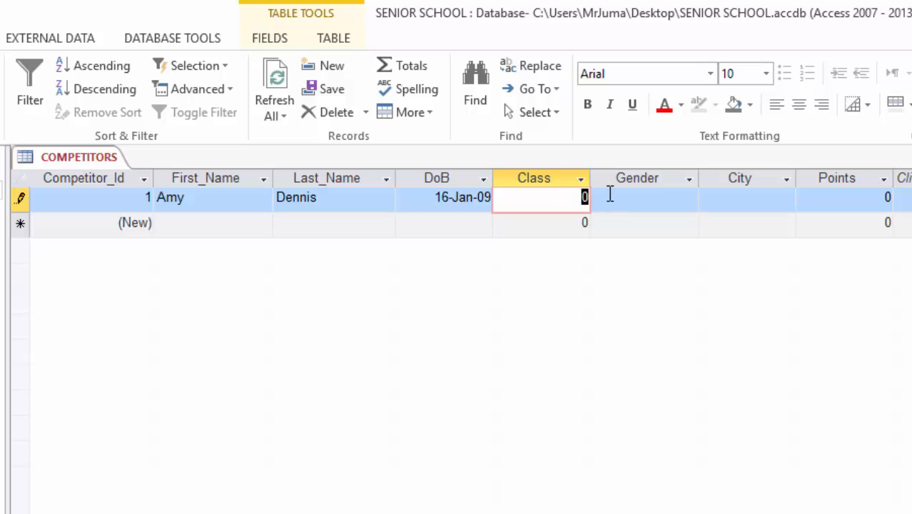
text(6)
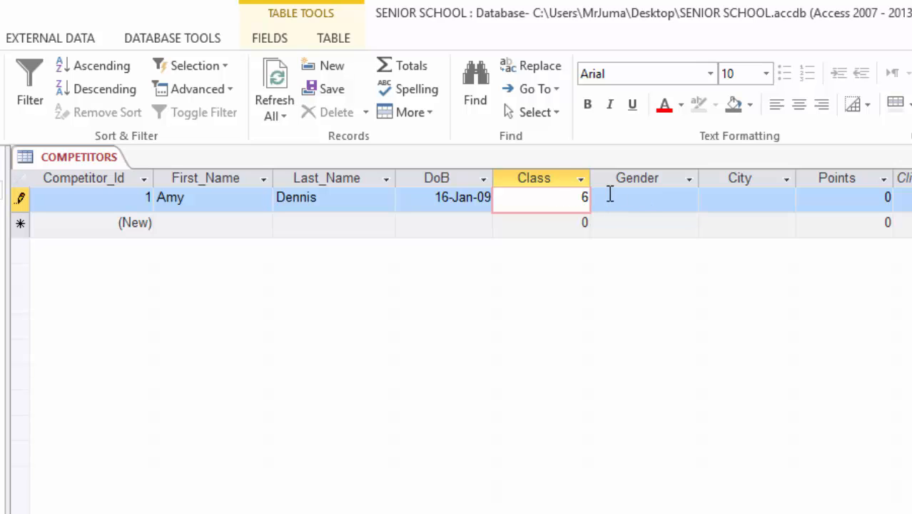
click(647, 198)
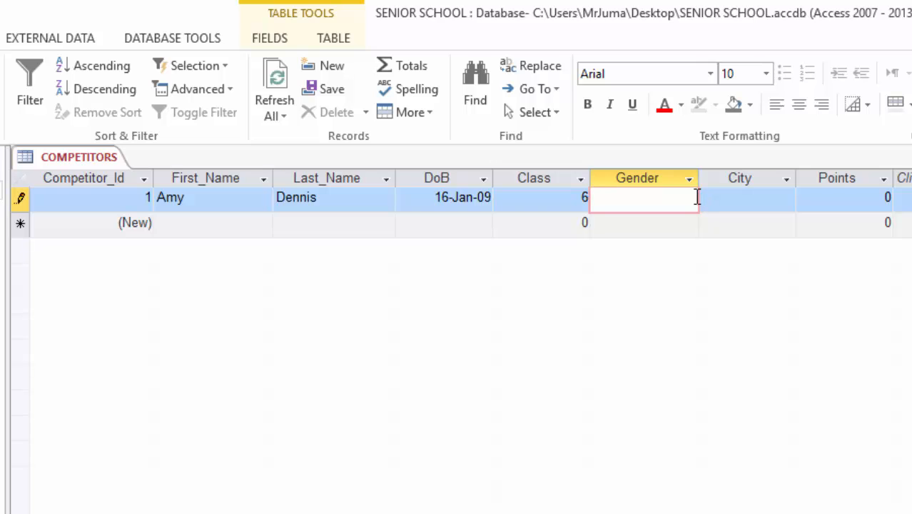
text(F)
click(736, 199)
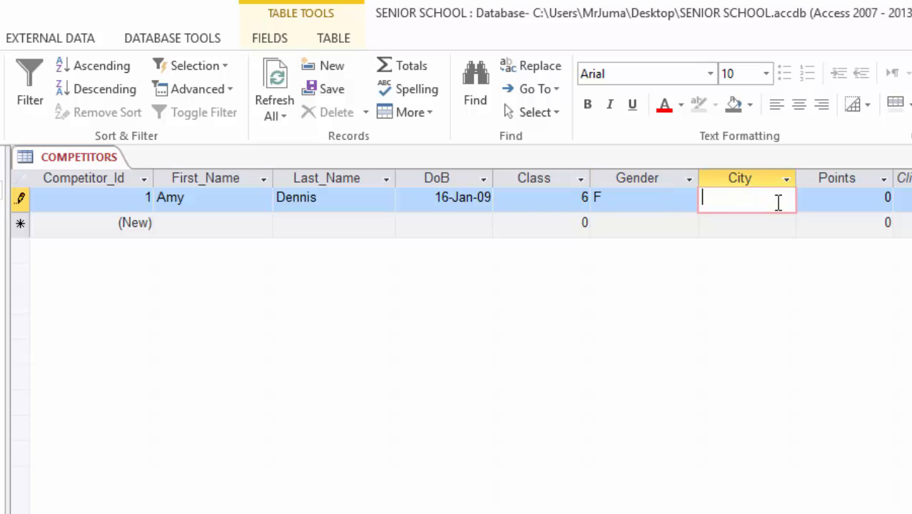
text(London)
click(862, 200)
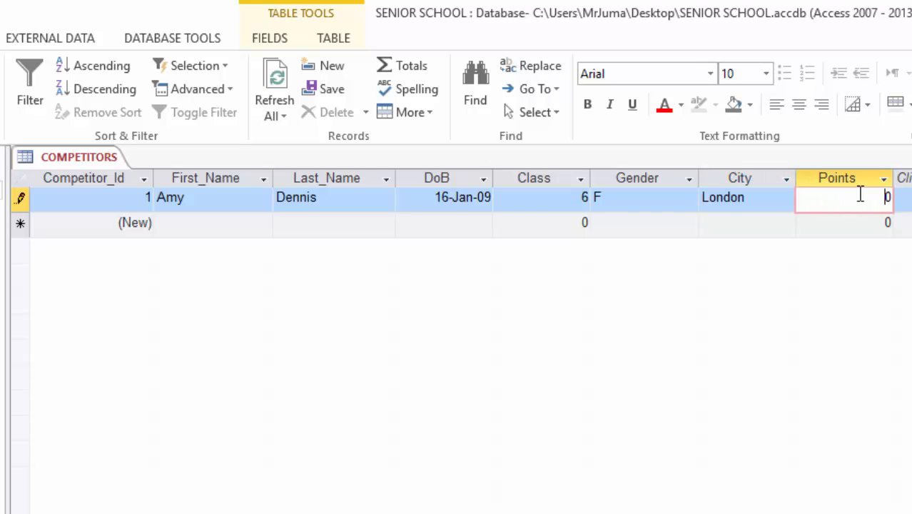
drag(875, 199, 888, 197)
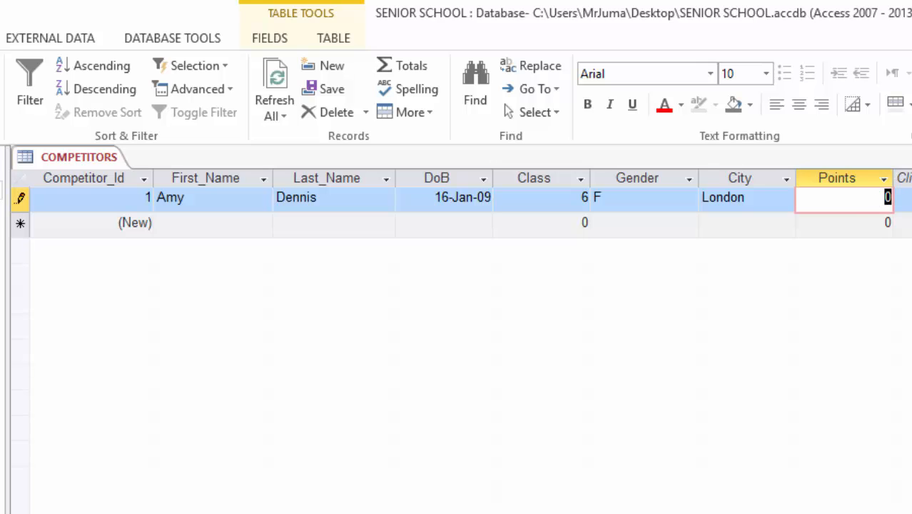
text(67)
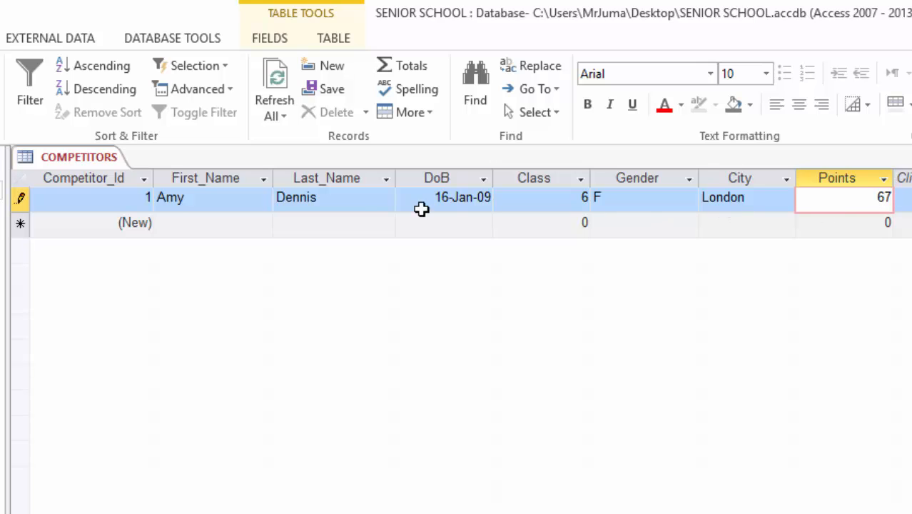
Start the second competitor record by entering the competitor's first name, last name and date of birth.
click(186, 222)
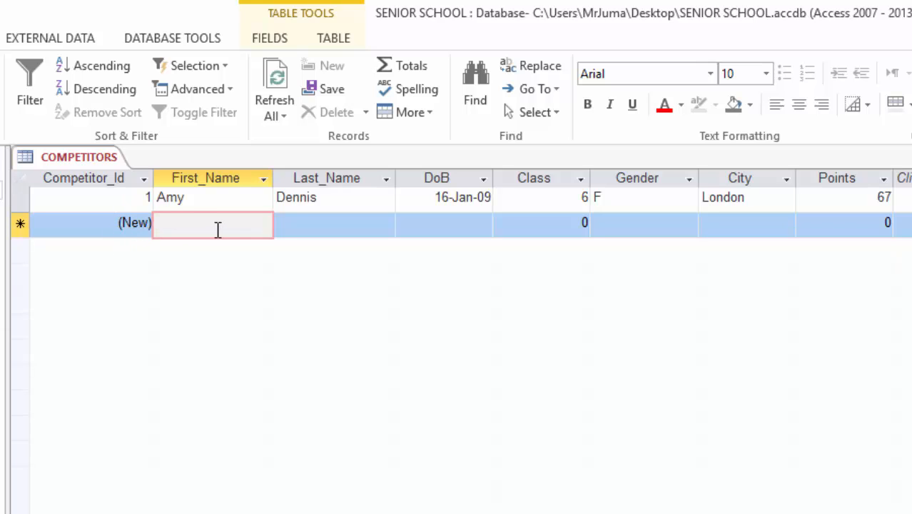
text(Da)
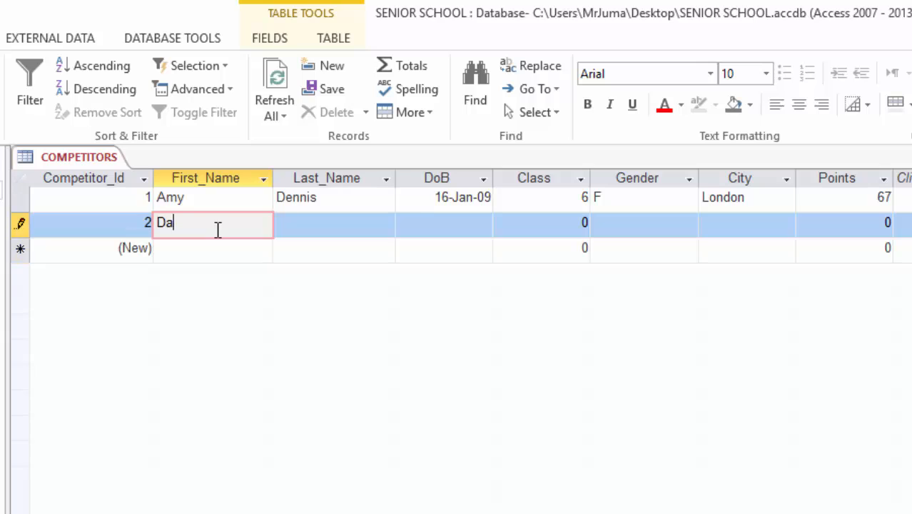
text(vid)
click(308, 226)
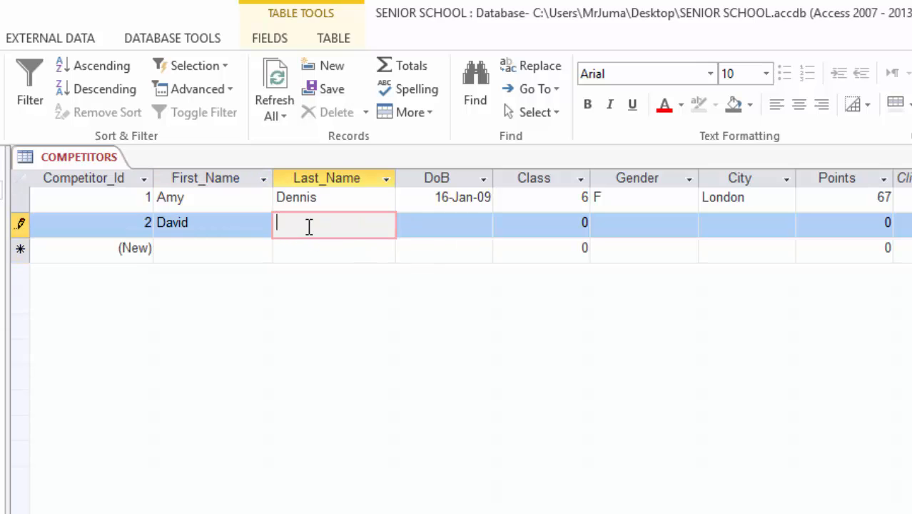
text(Hawk)
click(467, 226)
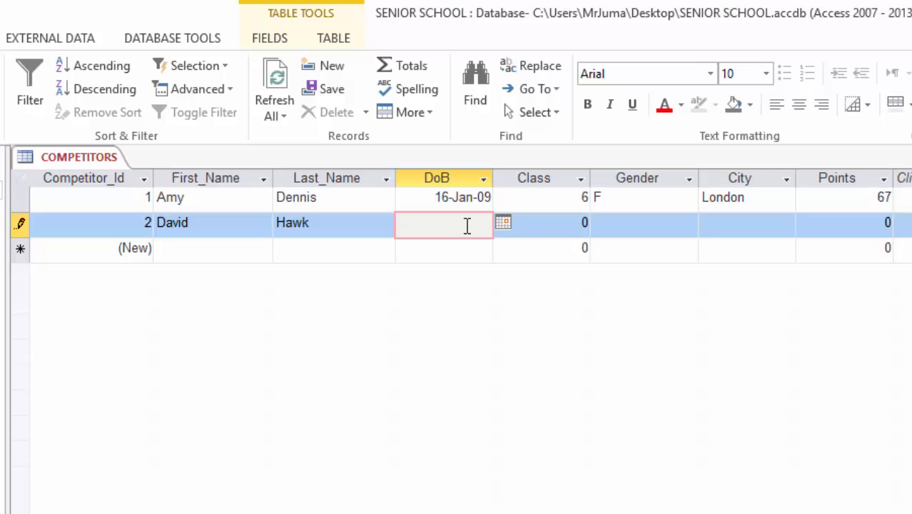
text(20-Mar-10)
Complete the second competitor record with class 5, gender M, city Leeds and 48 points.
click(561, 222)
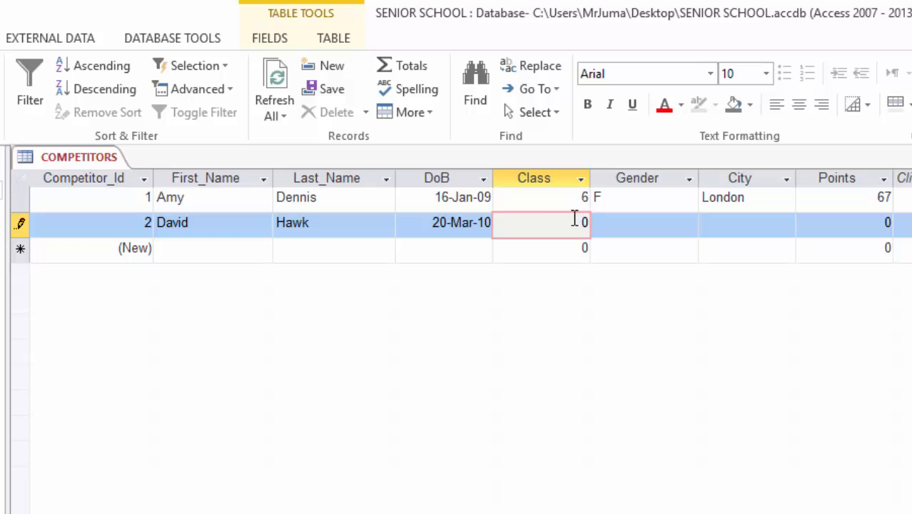
drag(575, 217, 613, 220)
text(5)
click(656, 227)
text(M)
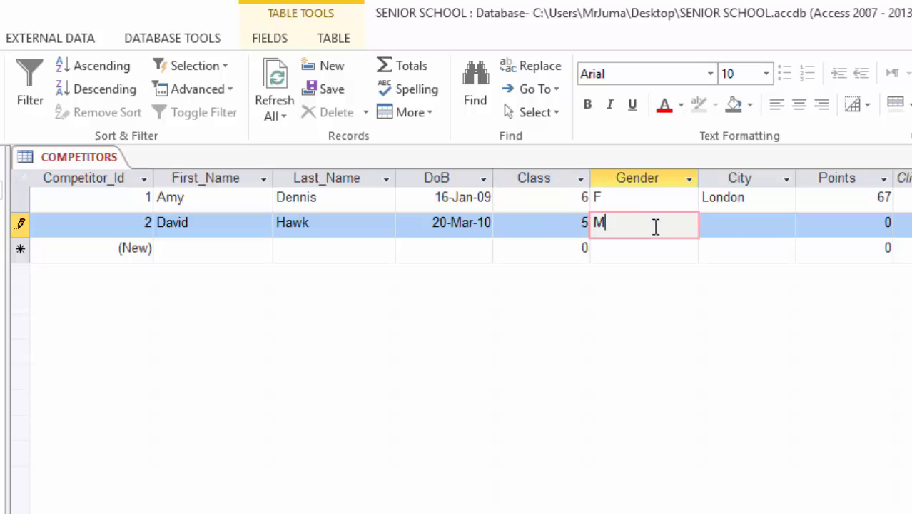
click(738, 221)
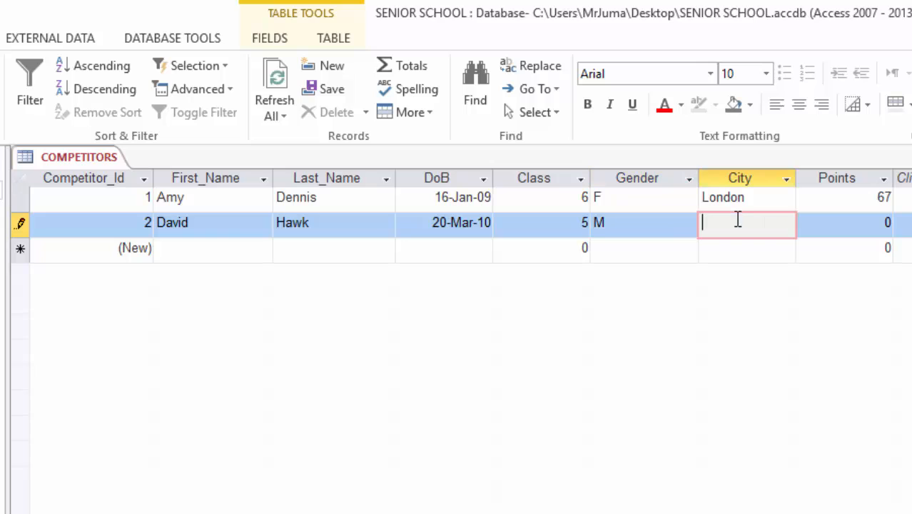
text(Leeds)
double_click(886, 223)
text(4)
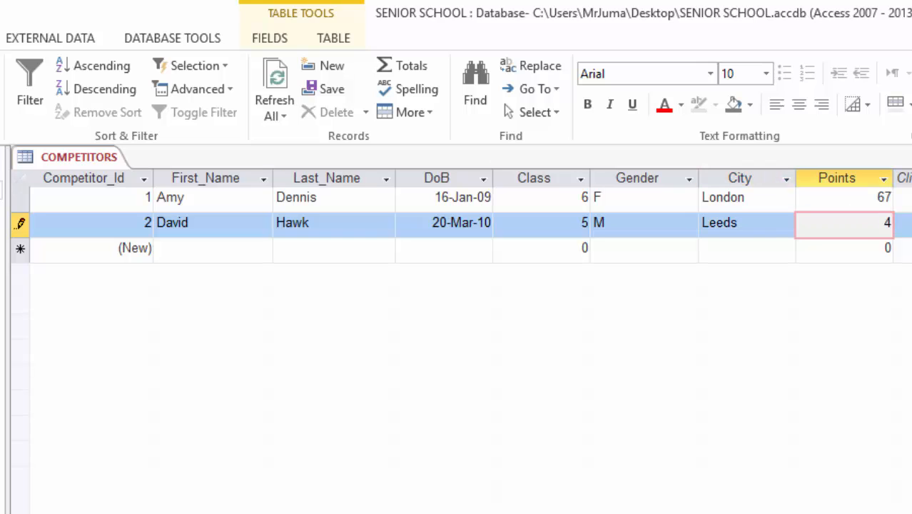
text(8)
click(200, 247)
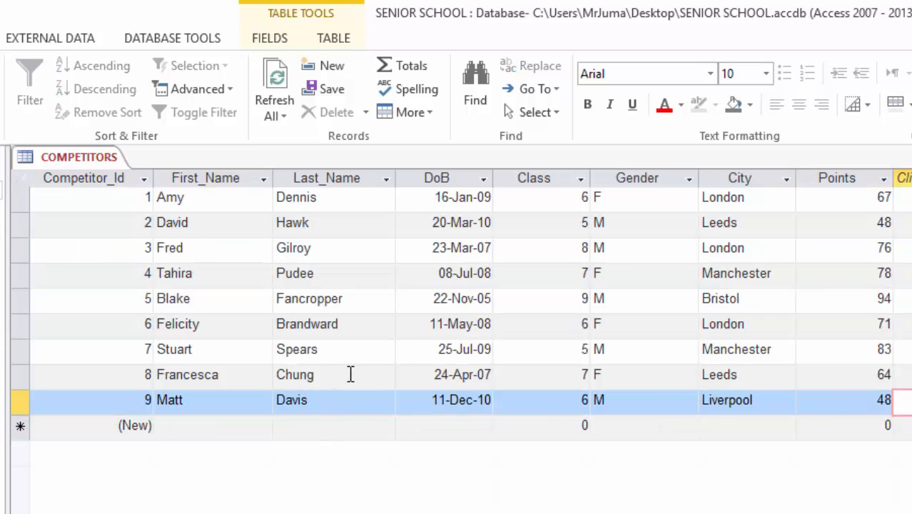
Add a new competitor record below record 9, entering the competitor's first name, last name and date of birth.
click(185, 425)
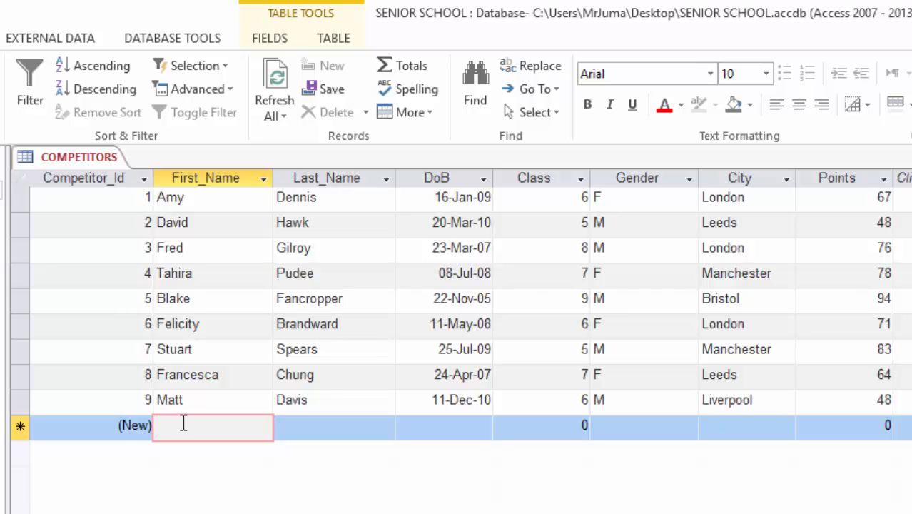
text(Tony)
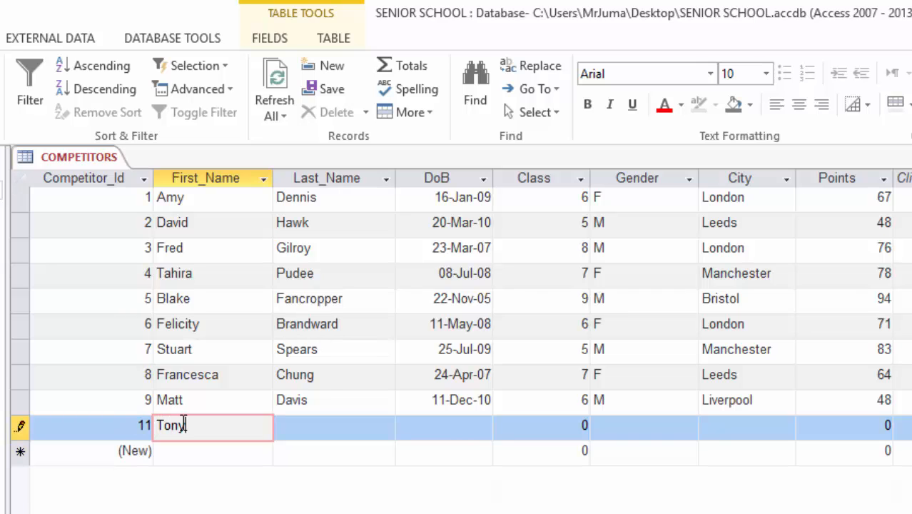
click(319, 431)
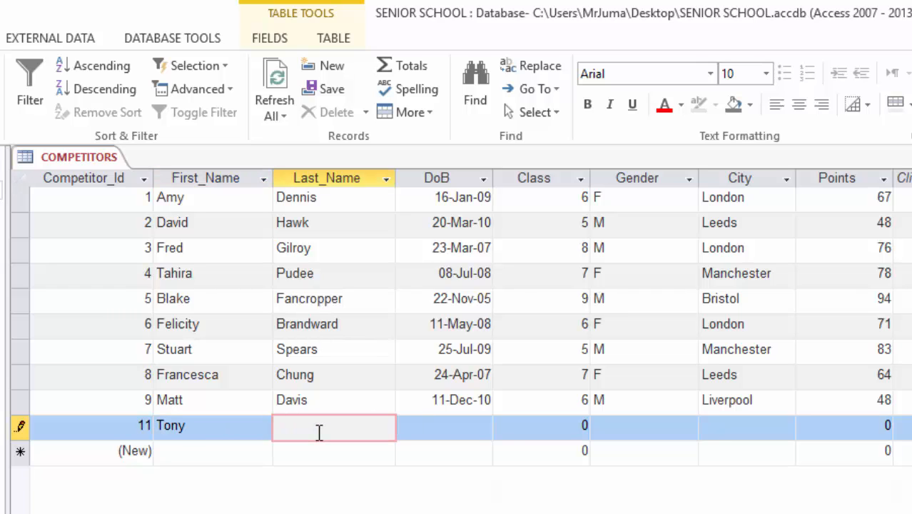
text(Skully)
click(434, 421)
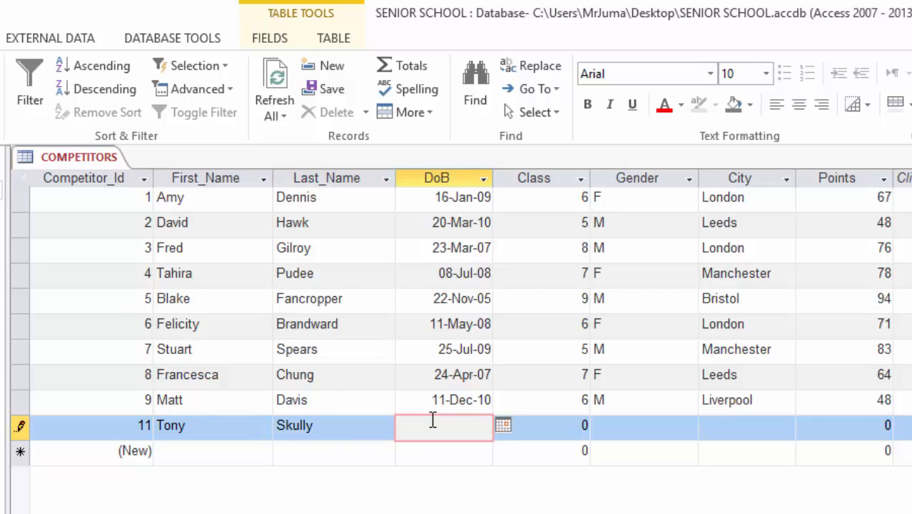
text(13-Sep-08)
Complete the last competitor record with class 5, gender M, city Bristol and 5 points, and commit it to the table.
click(570, 423)
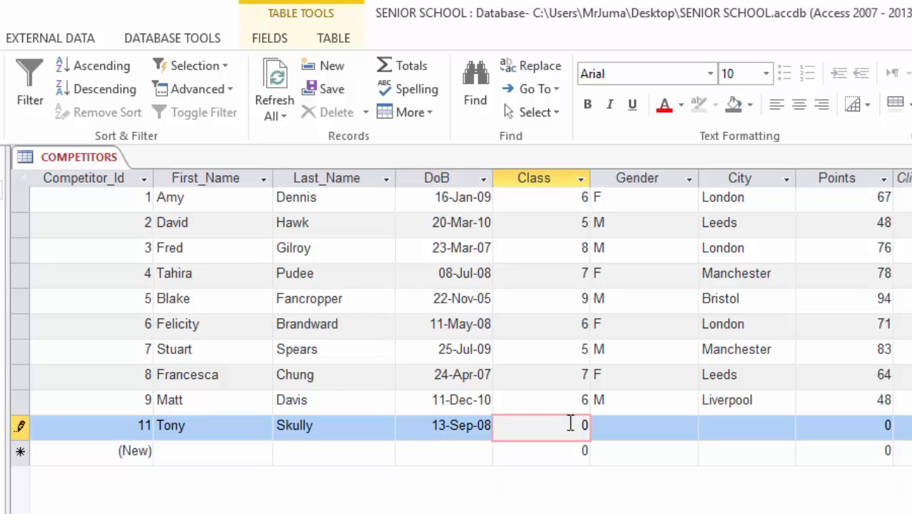
double_click(586, 426)
text(5)
click(633, 428)
text(M)
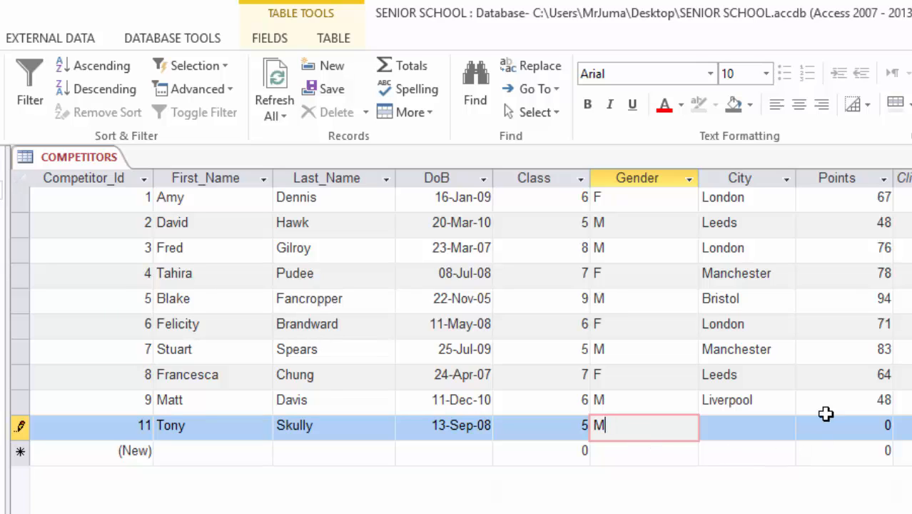
click(749, 431)
text(B)
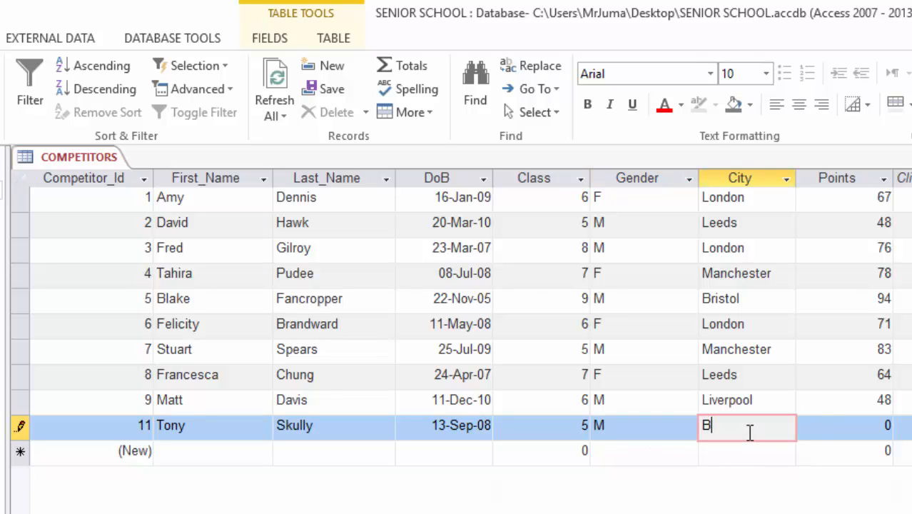
text(ristol)
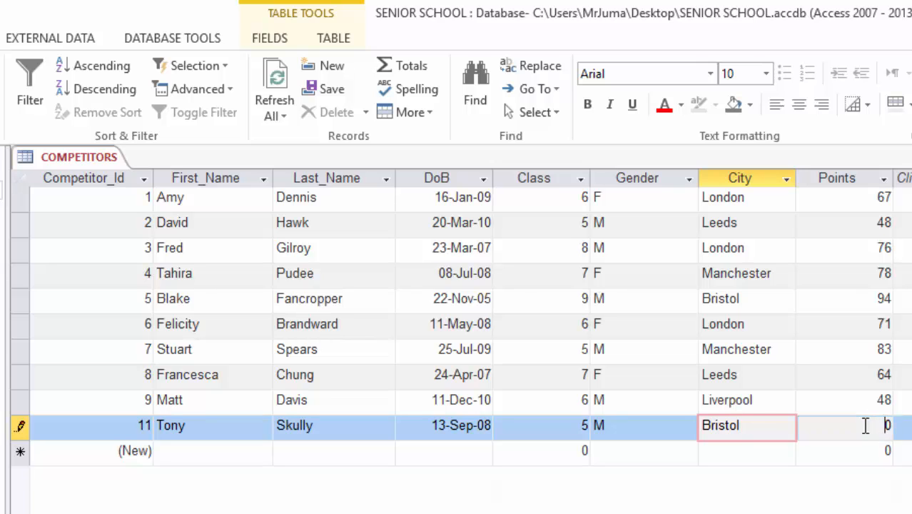
key(Tab)
text(5)
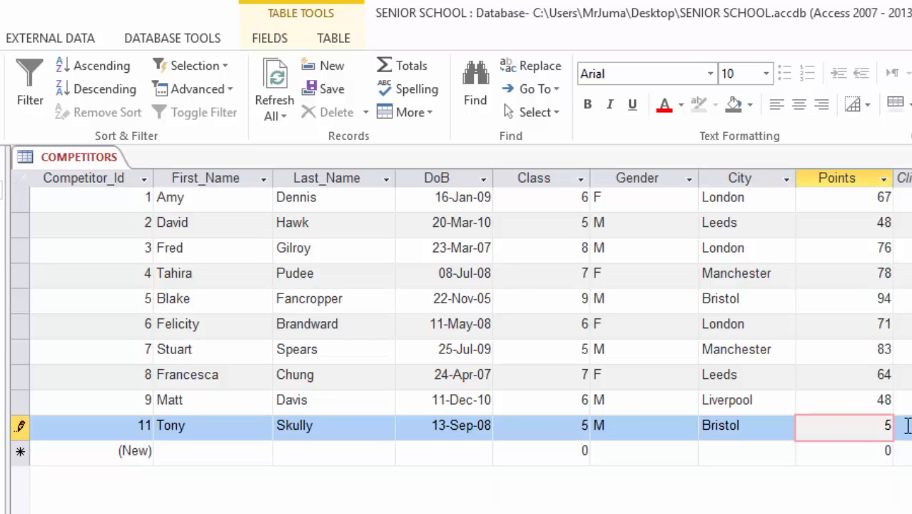
click(500, 323)
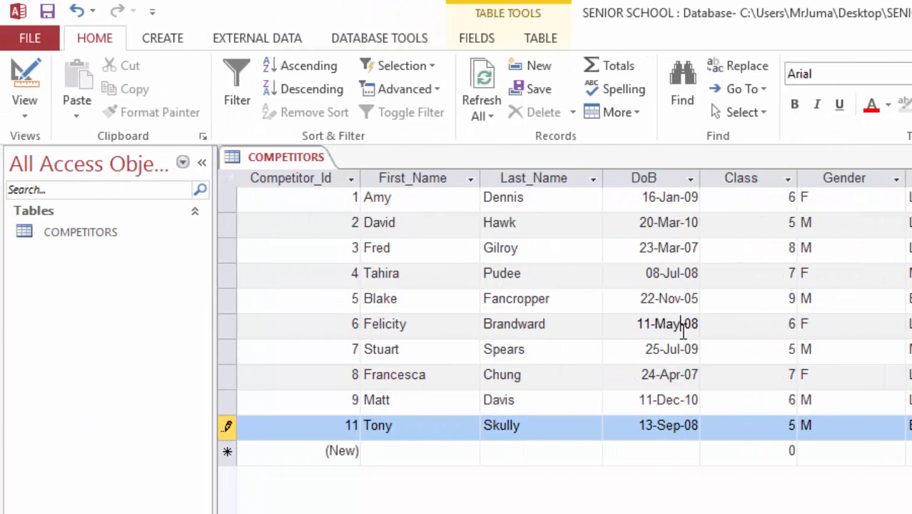
click(389, 247)
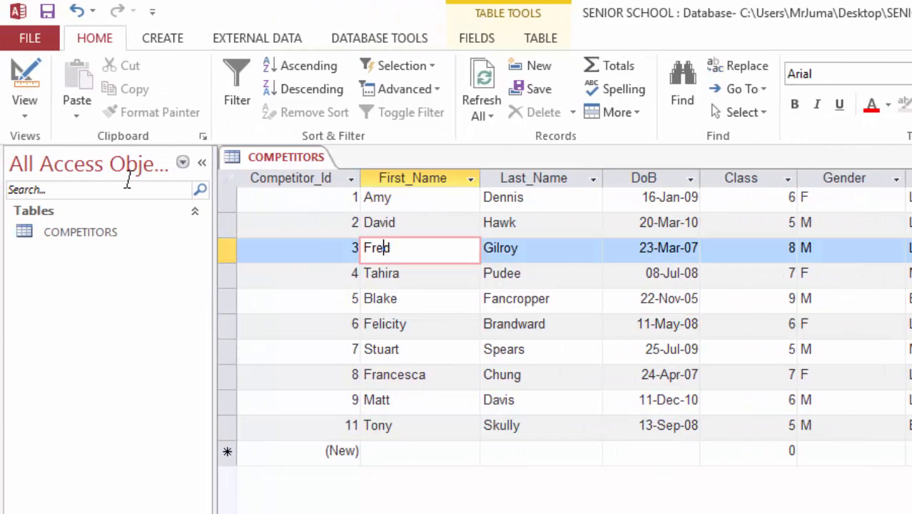
Save and close the COMPETITORS table, reopening it once to check the stored records.
click(47, 11)
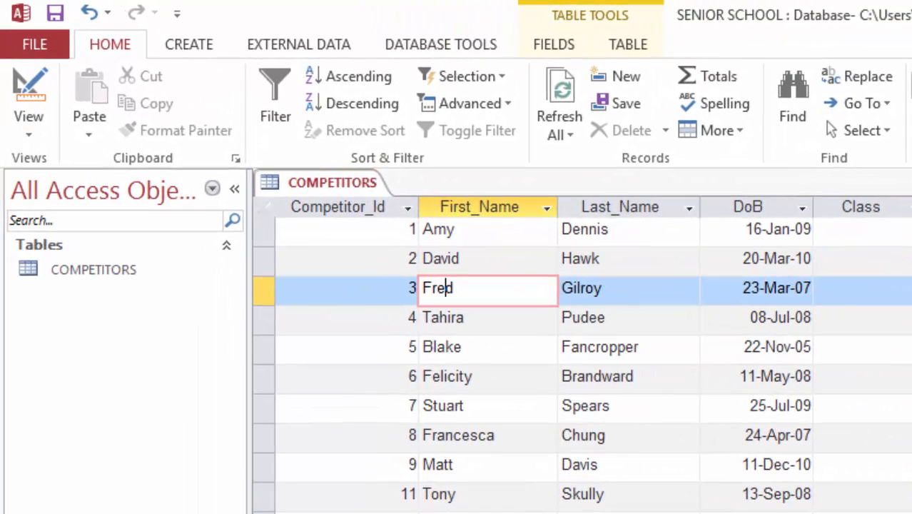
key(ctrl+w)
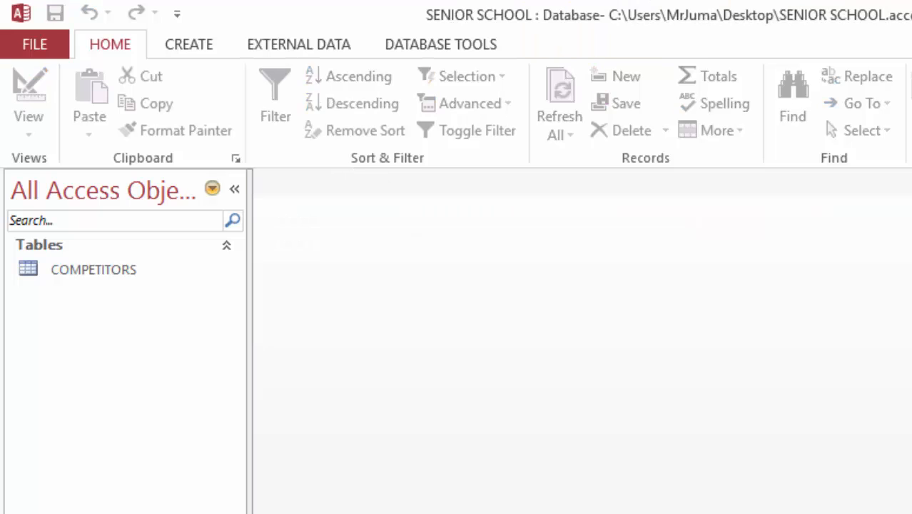
double_click(68, 269)
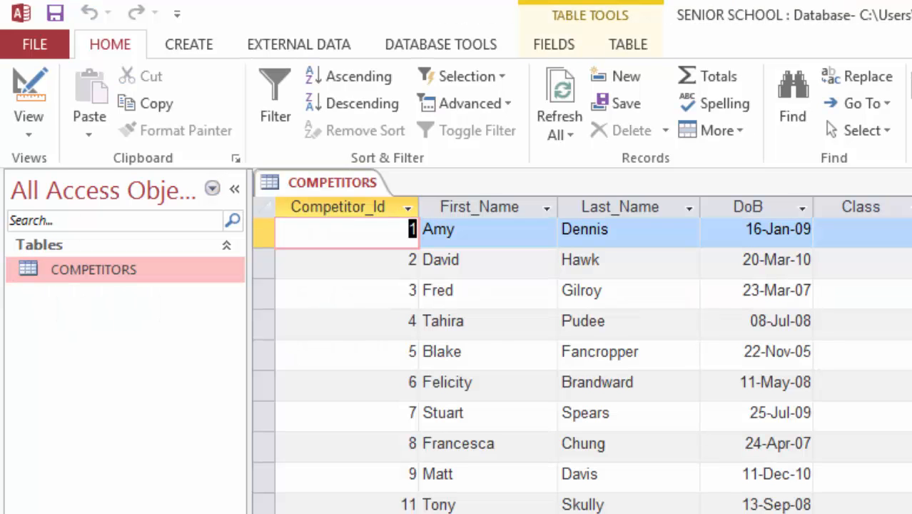
key(ctrl+w)
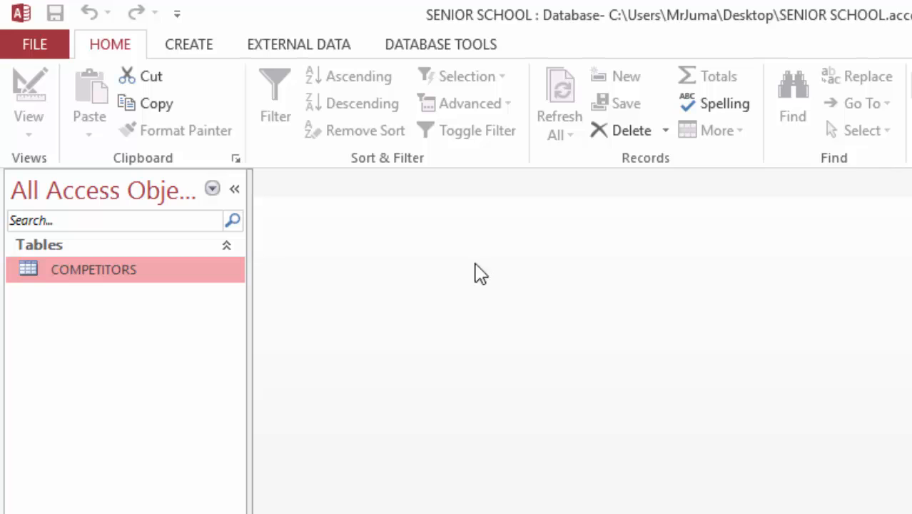
Create a new query in design view, add the COMPETITORS table and enlarge its field list to show every field.
click(190, 47)
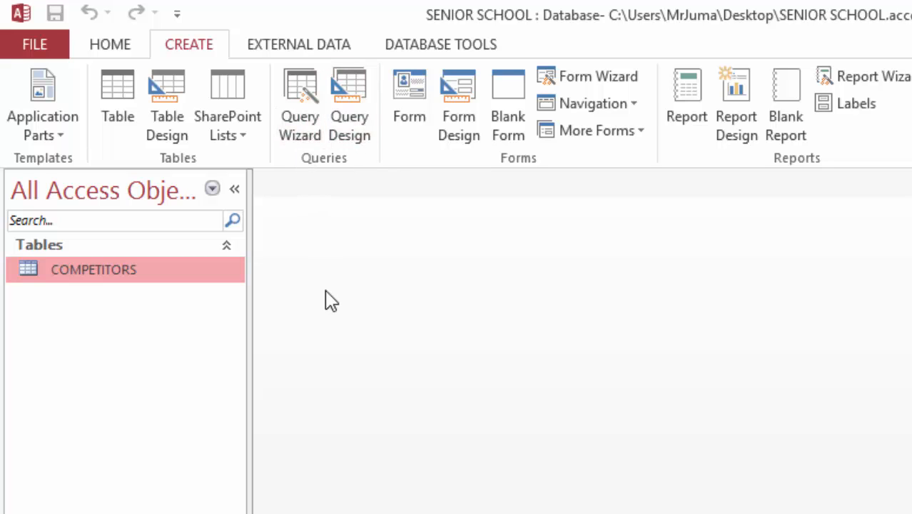
click(351, 107)
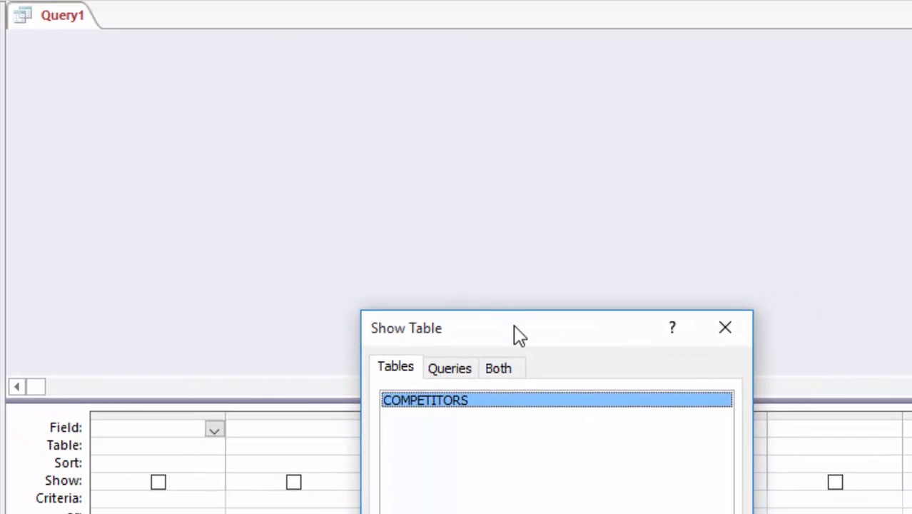
drag(515, 331, 503, 72)
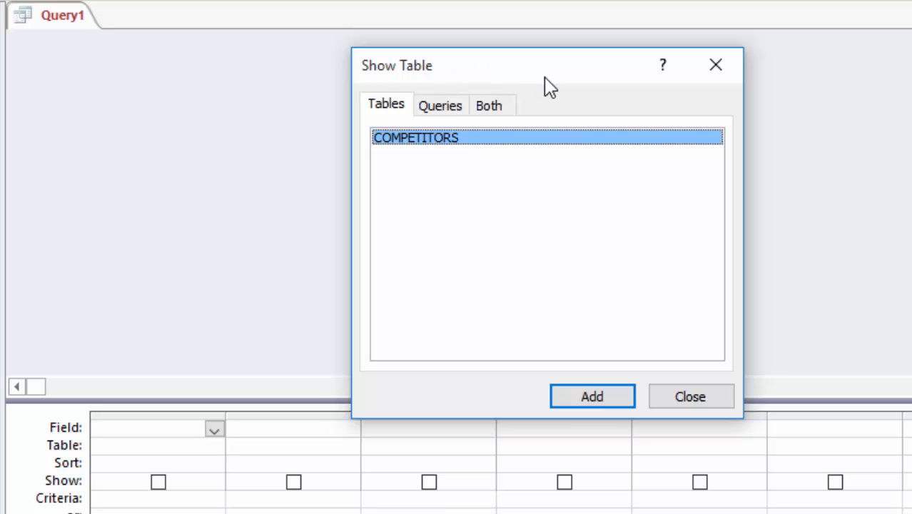
drag(545, 83, 551, 85)
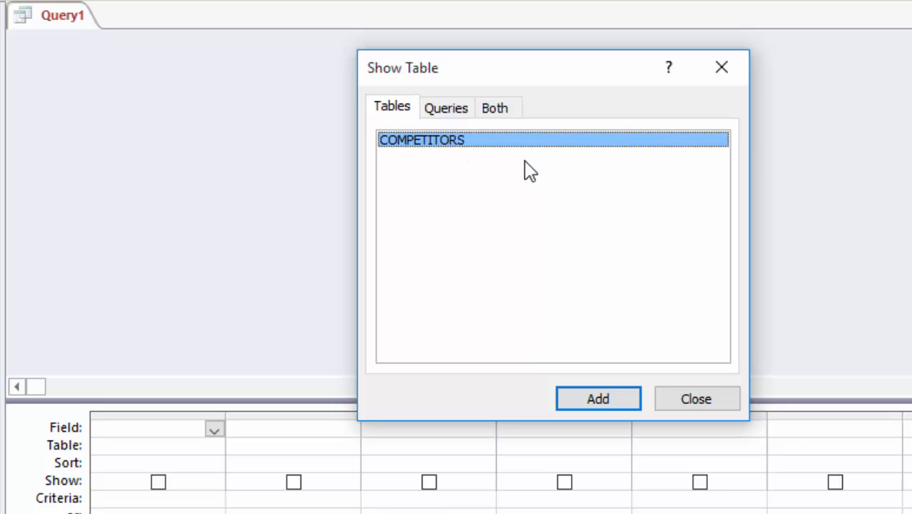
click(598, 399)
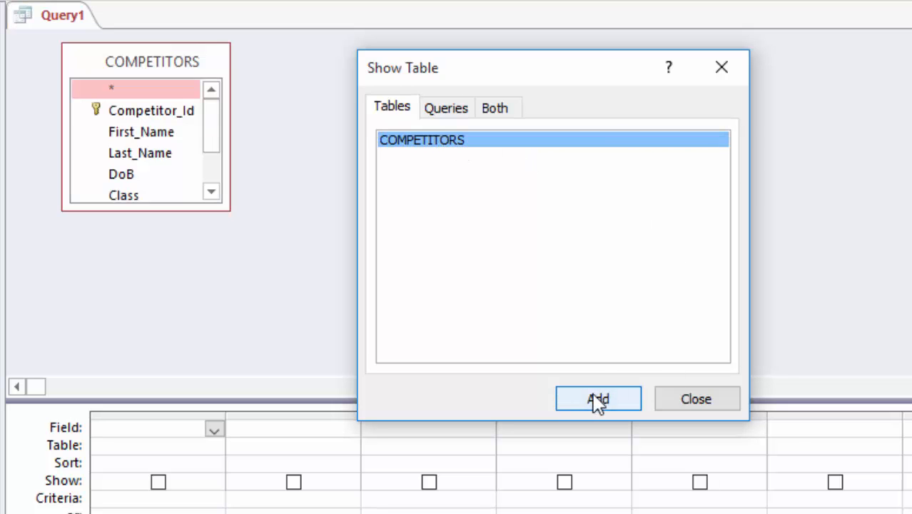
click(723, 67)
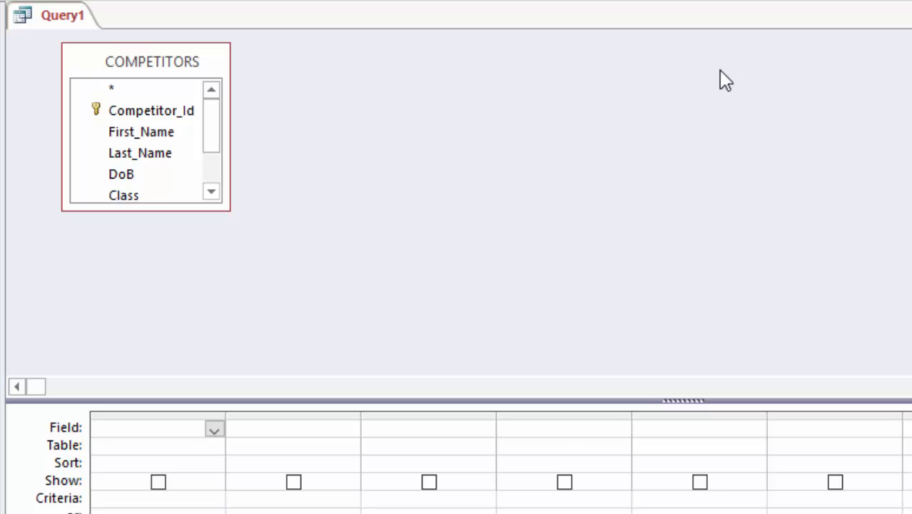
drag(158, 209, 150, 279)
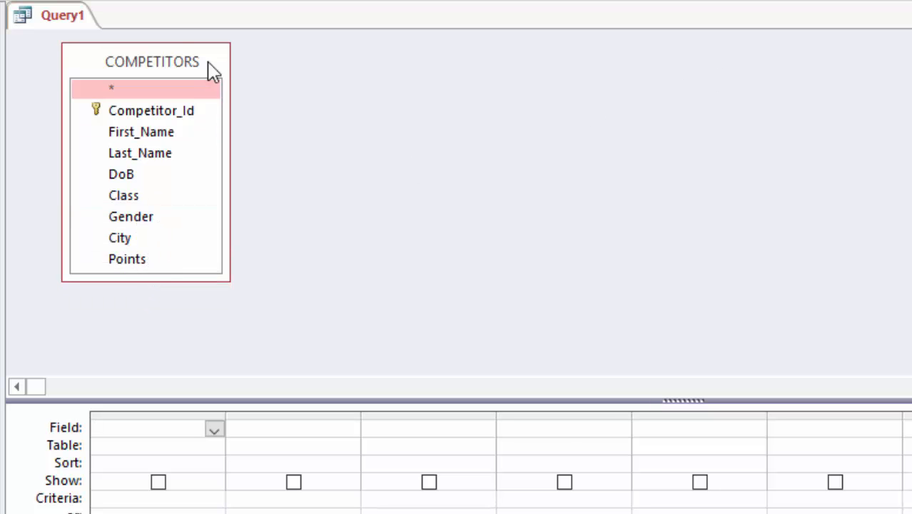
drag(158, 63, 180, 63)
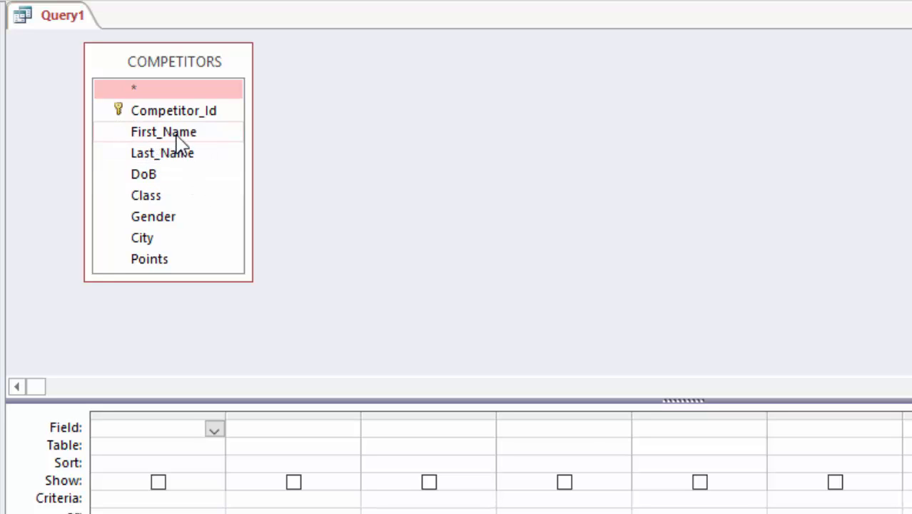
Add the Competitor_Id, First_Name, Class, Gender and Points fields to the query and run it.
double_click(182, 114)
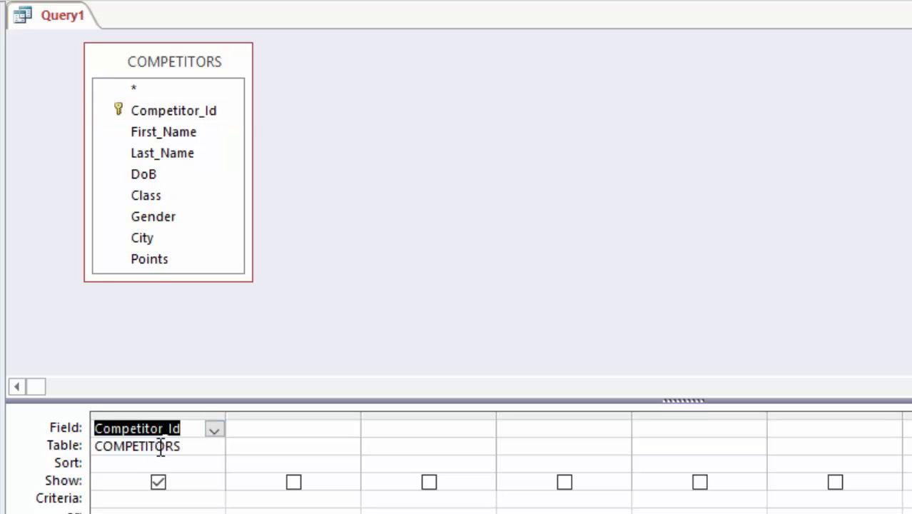
double_click(184, 138)
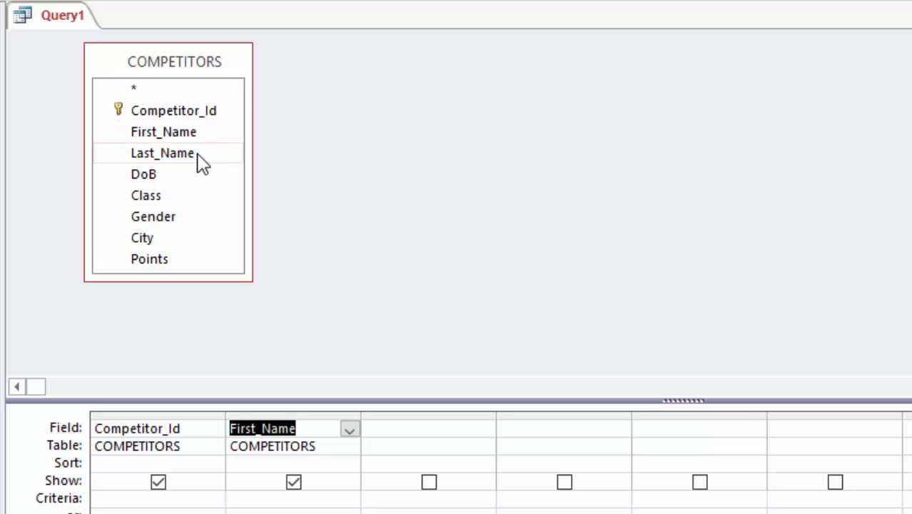
double_click(158, 200)
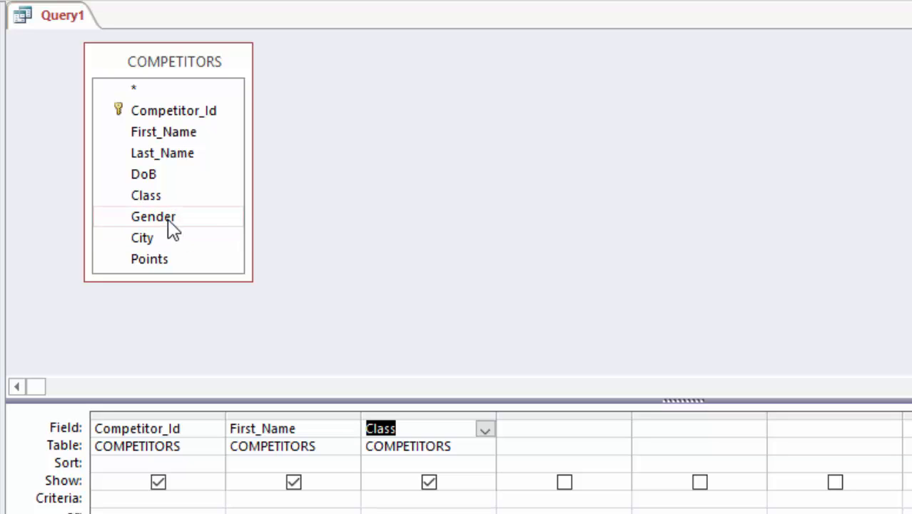
double_click(170, 221)
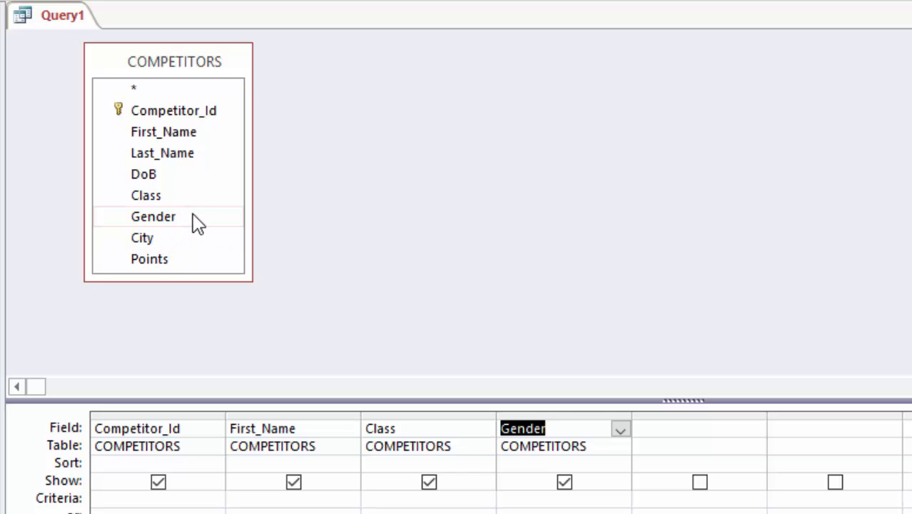
double_click(153, 259)
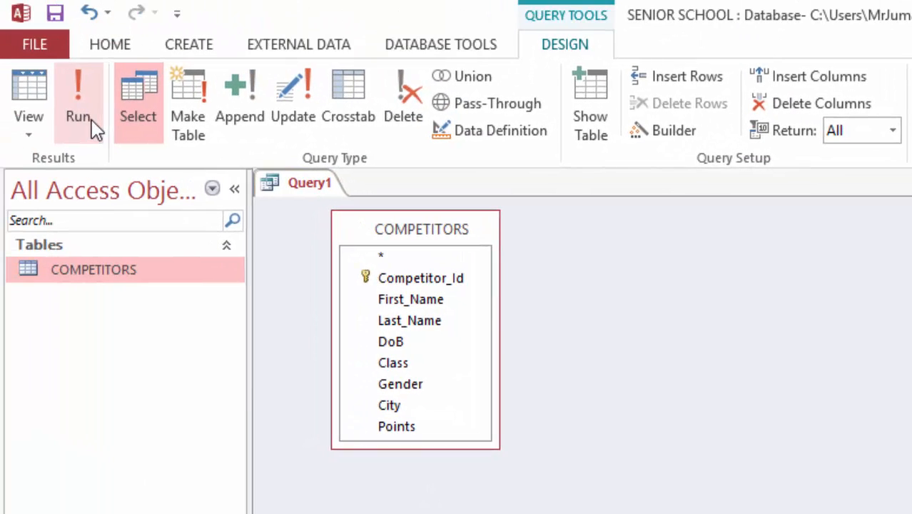
click(81, 106)
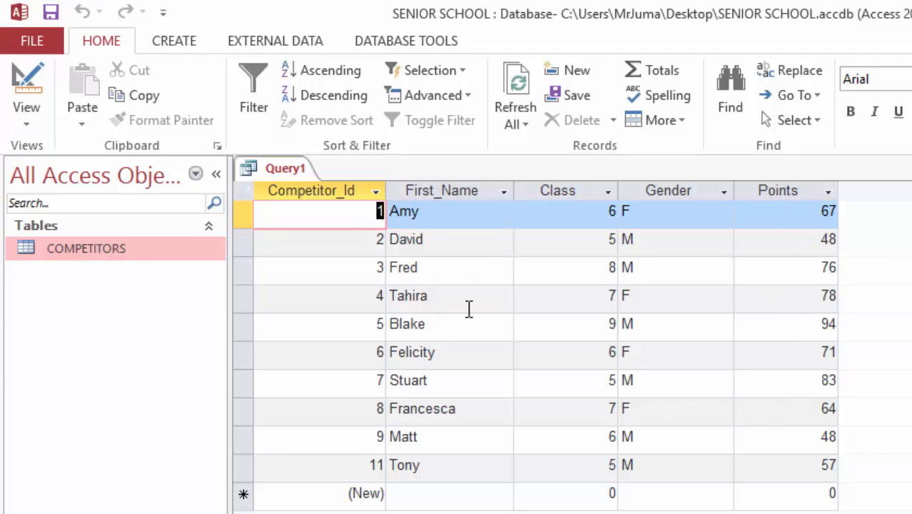
Return to the query's design, sort the Points field in descending order and run the query again.
click(28, 125)
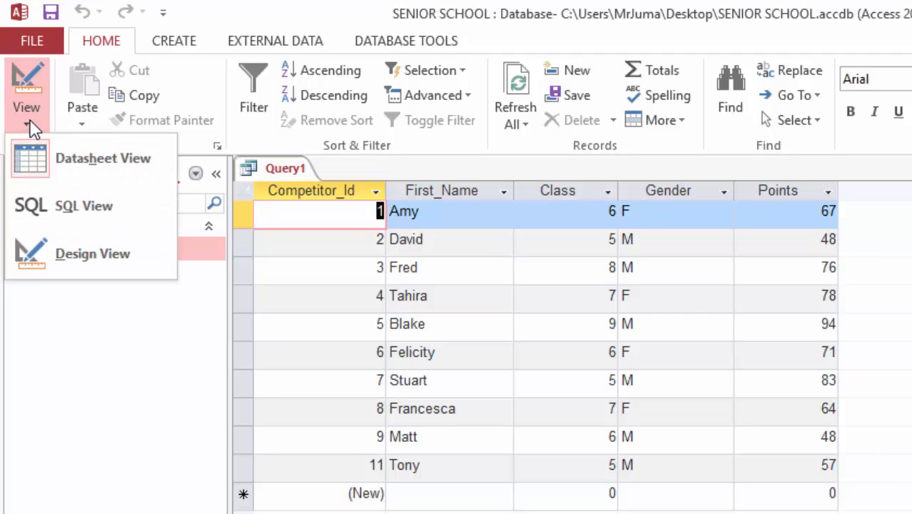
click(52, 262)
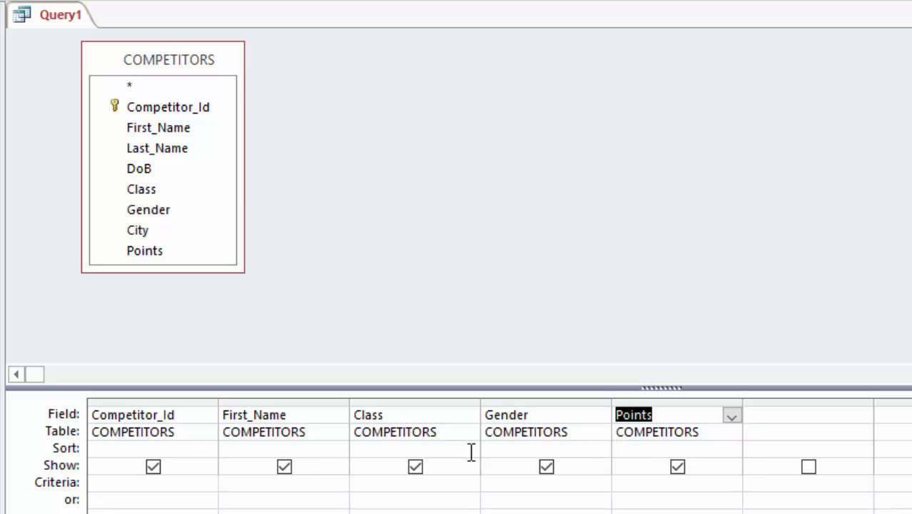
click(647, 447)
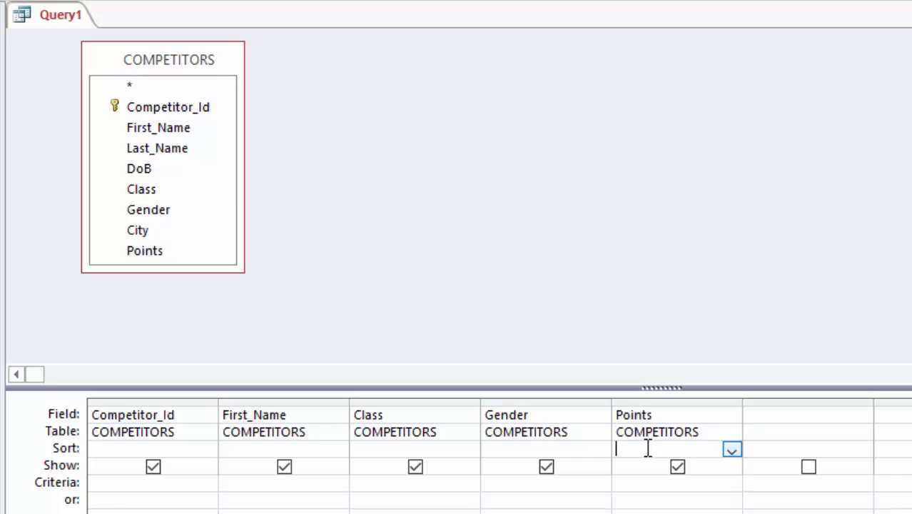
click(731, 449)
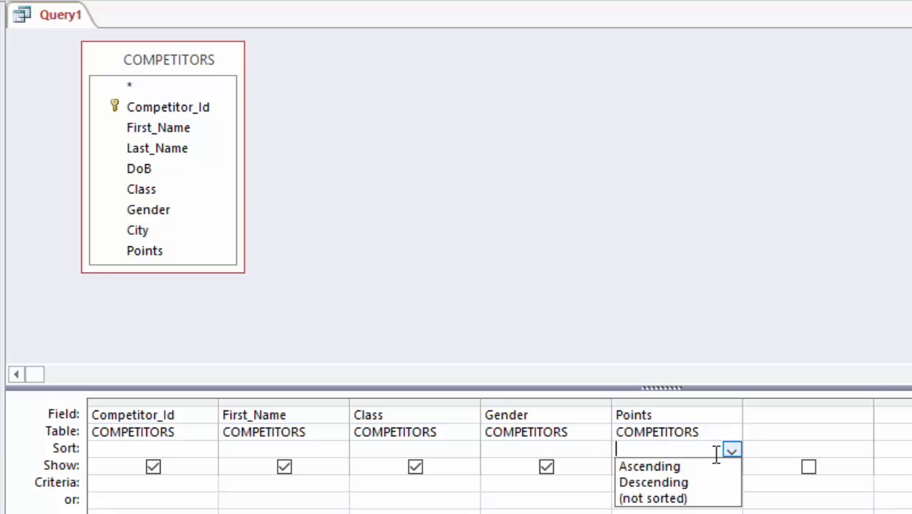
click(667, 483)
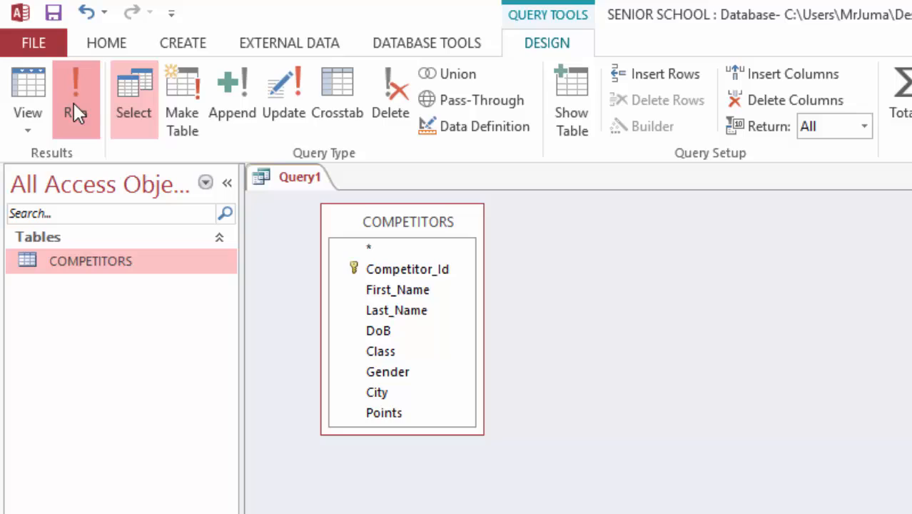
click(74, 99)
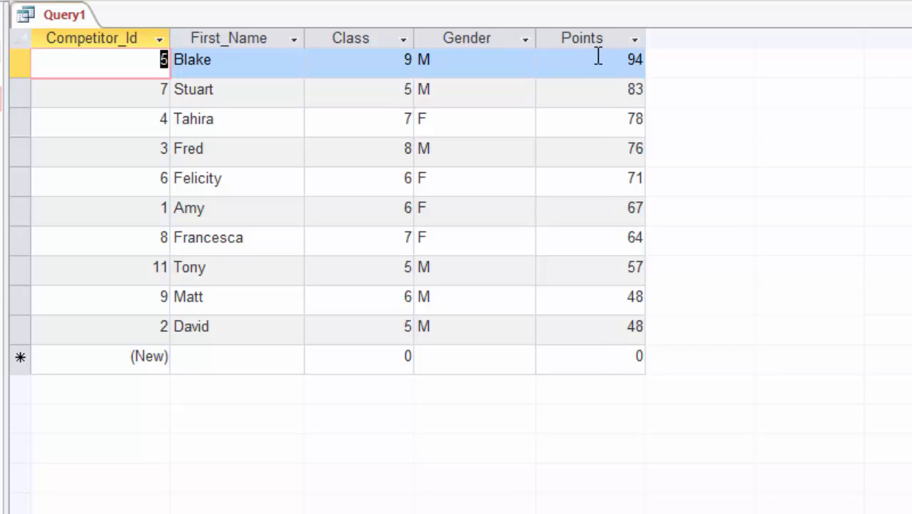
Save the query as Winners List and close it, reopening it once to check the sorted records.
click(132, 103)
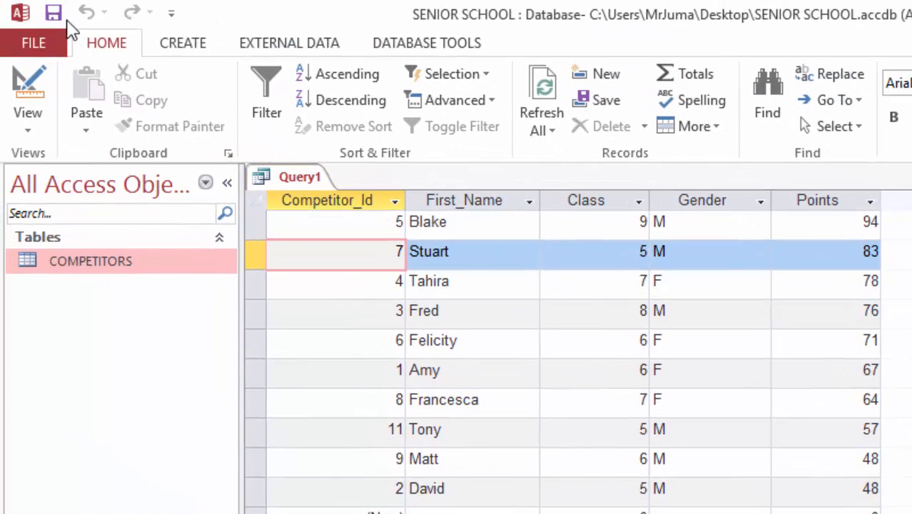
click(55, 10)
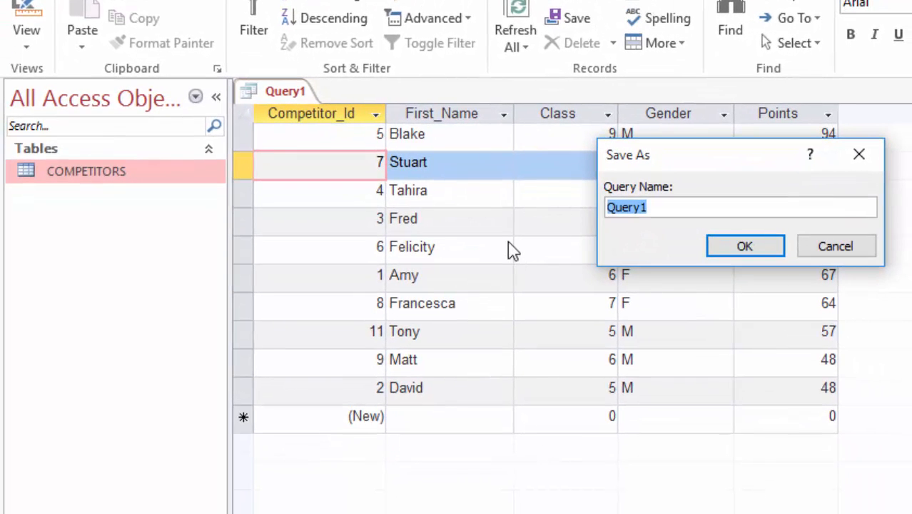
text(LI)
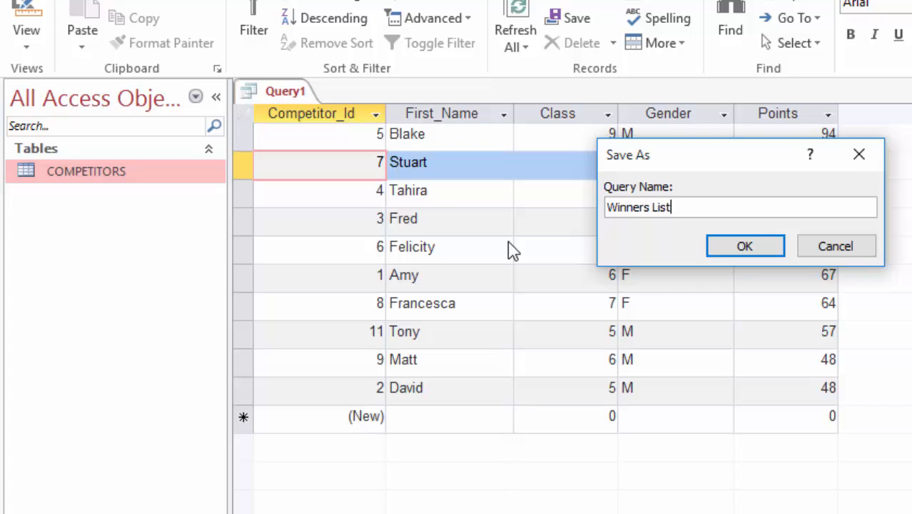
click(759, 251)
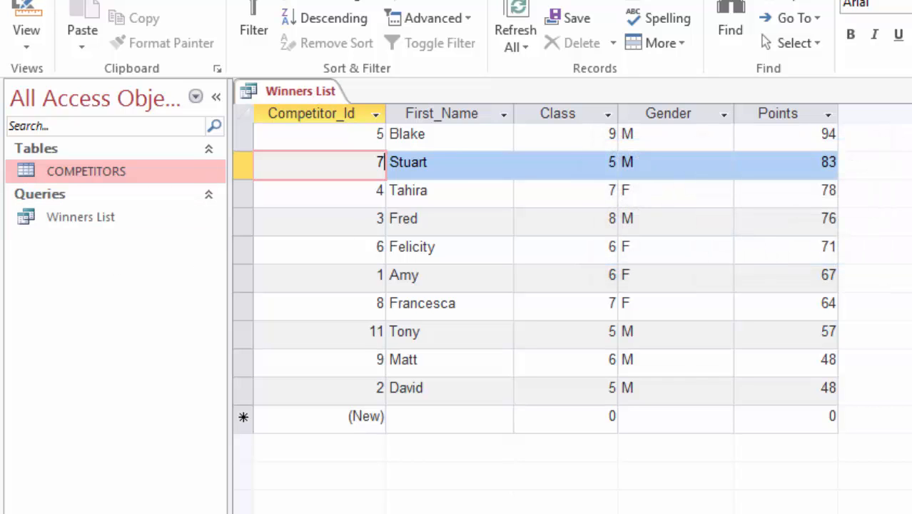
key(ctrl+w)
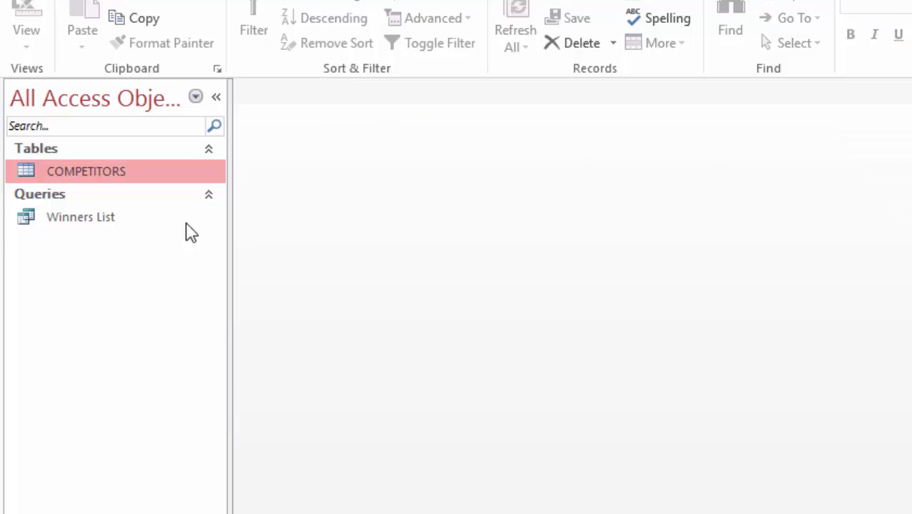
click(84, 227)
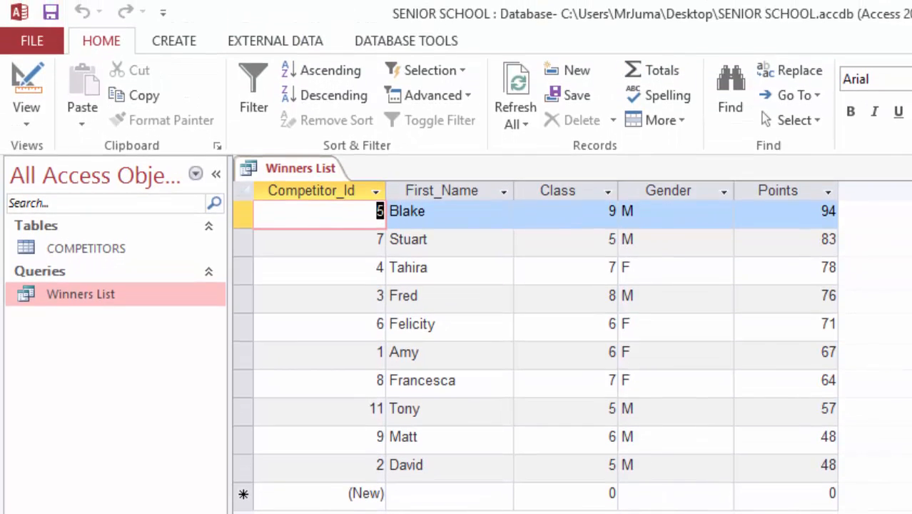
key(ctrl+w)
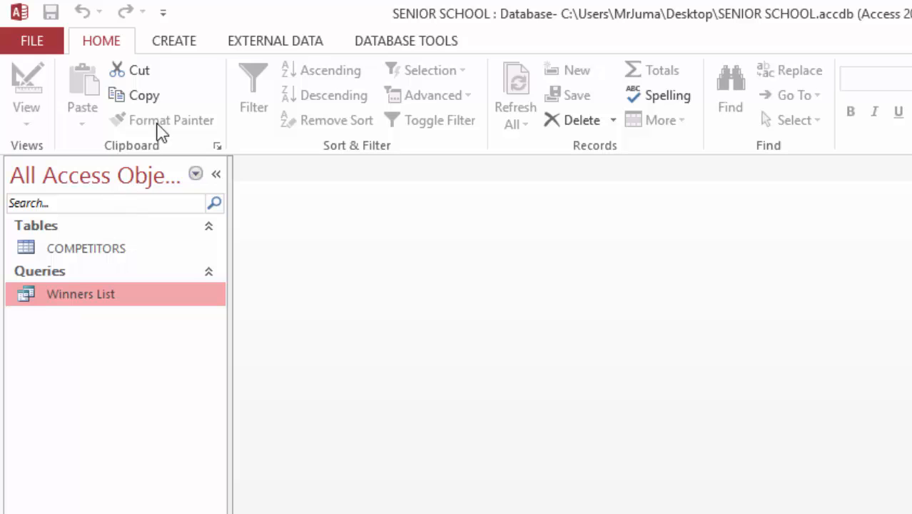
Start a second query in design view with the COMPETITORS table, and lengthen its field list to show all fields.
click(171, 44)
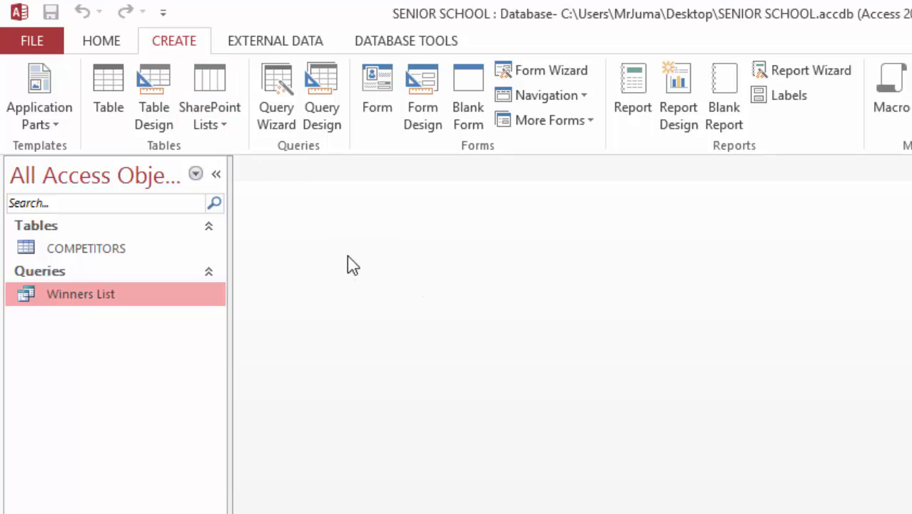
click(325, 117)
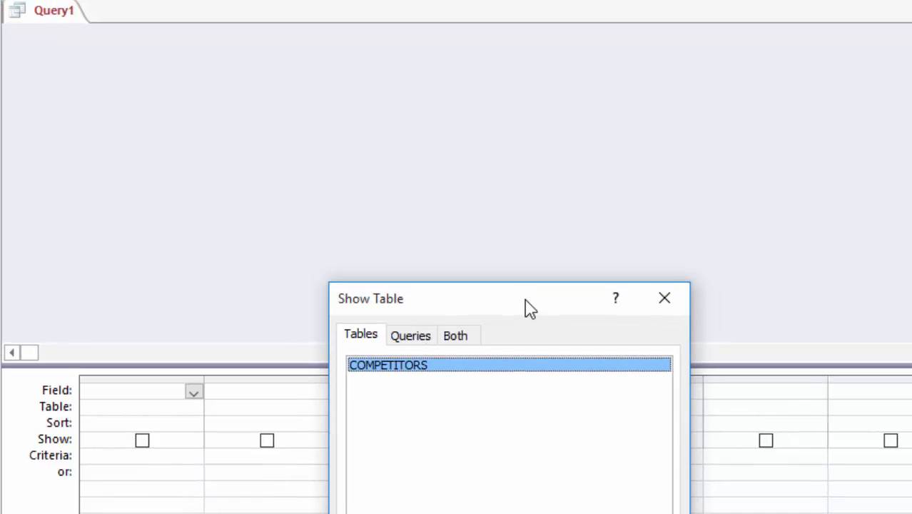
drag(530, 309, 495, 53)
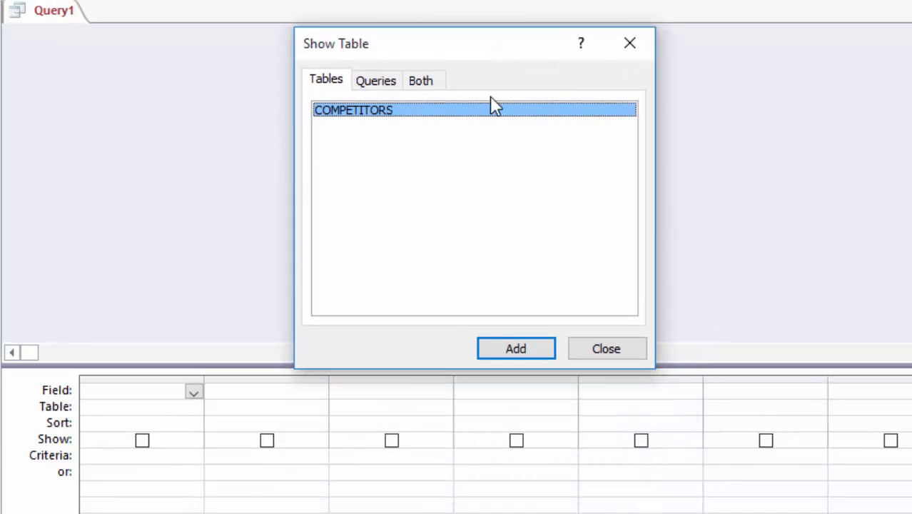
click(513, 349)
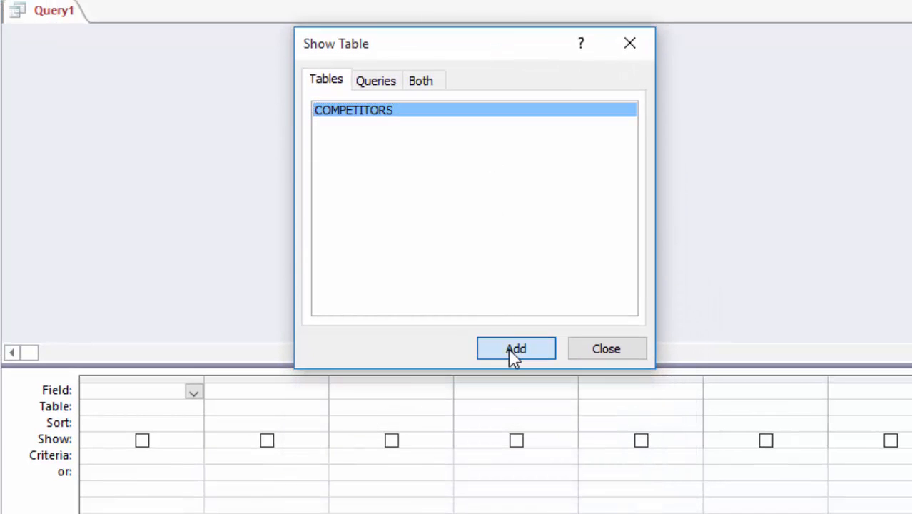
click(606, 350)
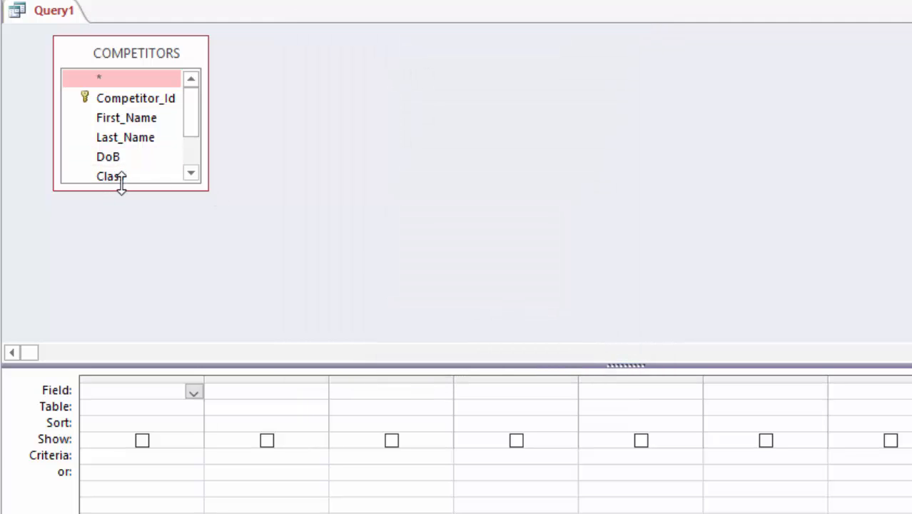
drag(121, 183, 126, 271)
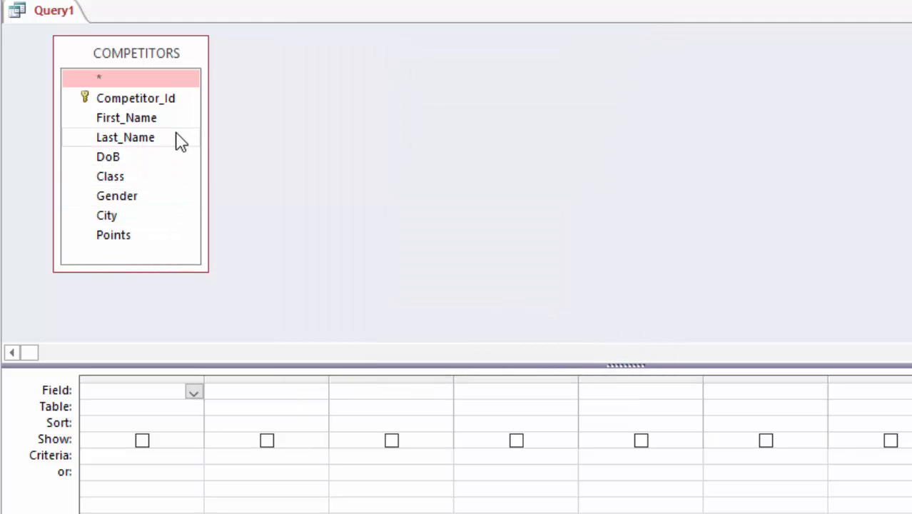
Add the Competitor_Id, First_Name, Class, Gender and Points fields to the new query's design grid.
double_click(146, 100)
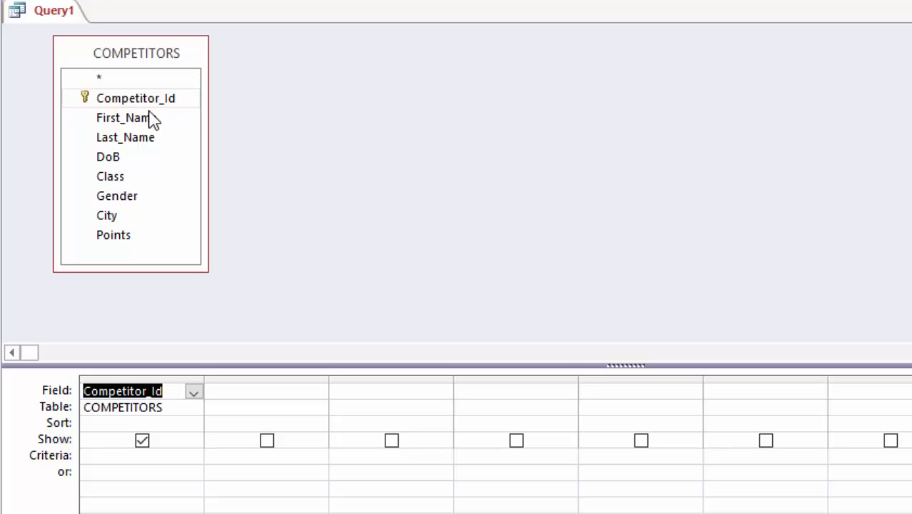
double_click(139, 123)
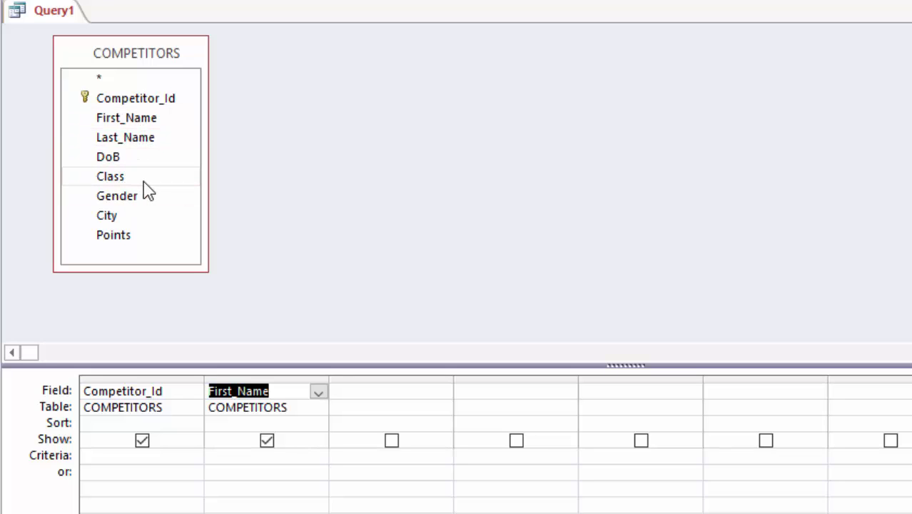
double_click(121, 181)
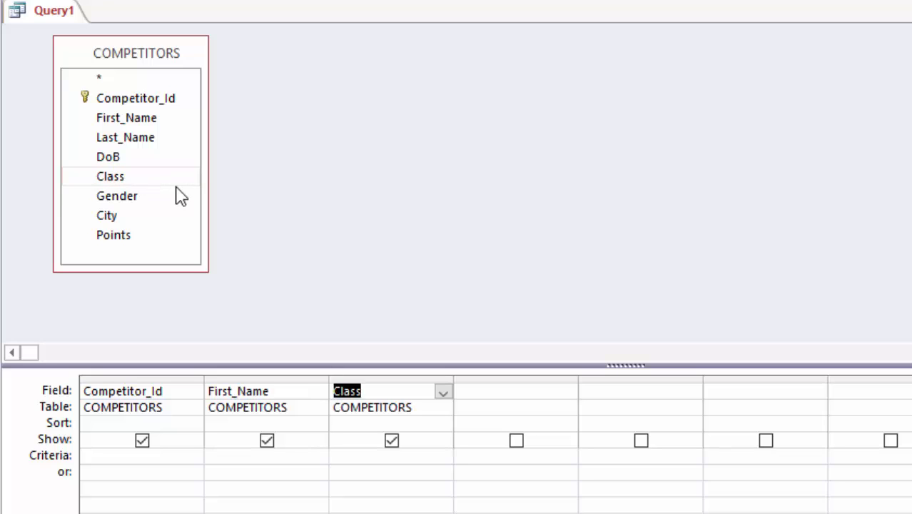
double_click(117, 197)
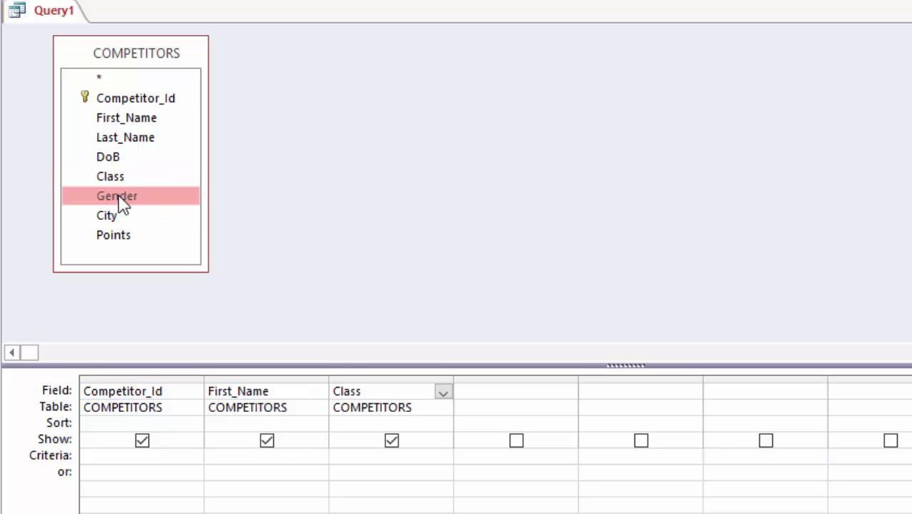
double_click(115, 238)
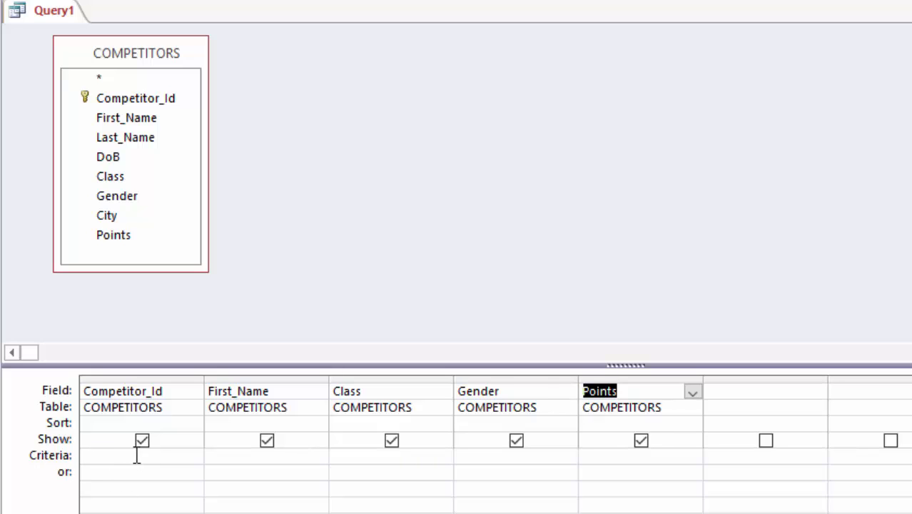
Restrict the query to female competitors with the criterion F on the Gender field, and run it.
click(485, 457)
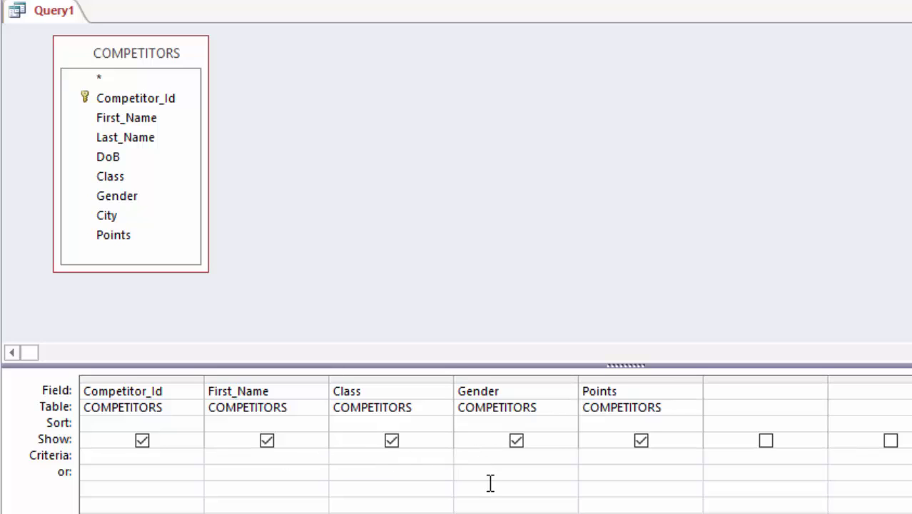
text(F)
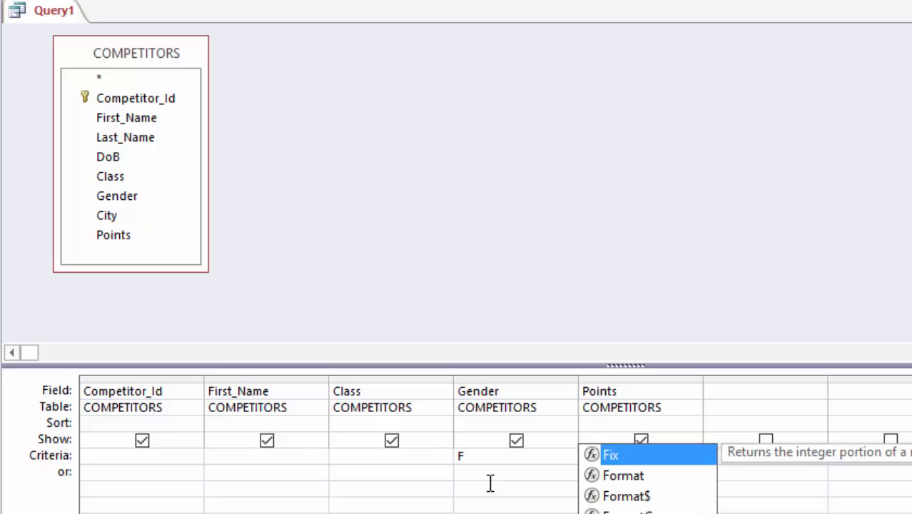
click(474, 460)
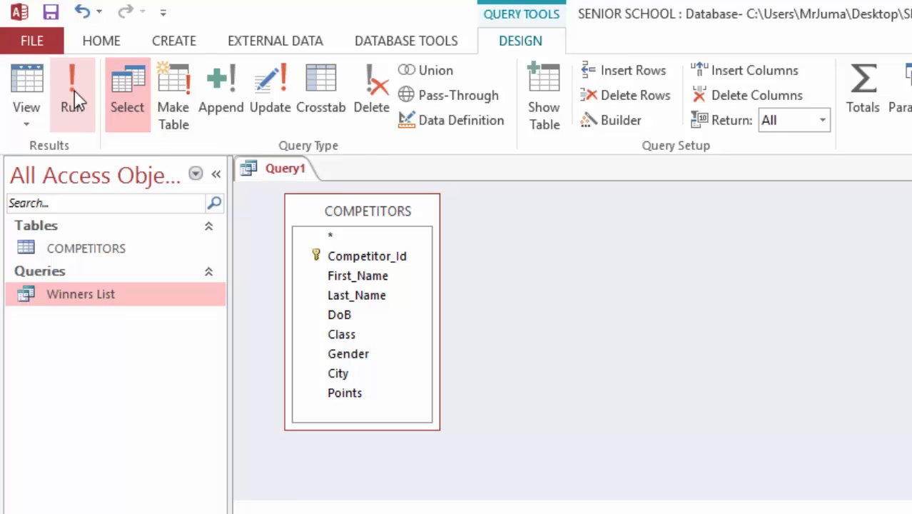
click(74, 89)
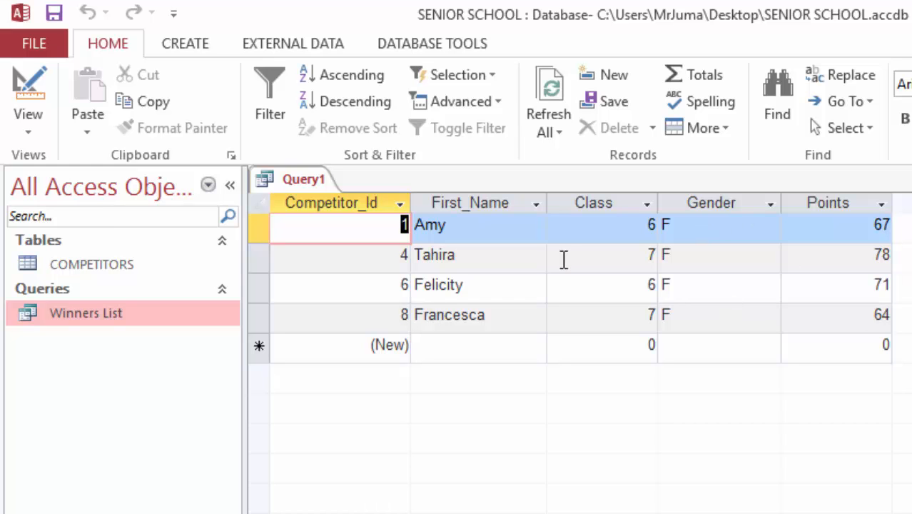
Save the query as Female competitors and close it.
click(54, 13)
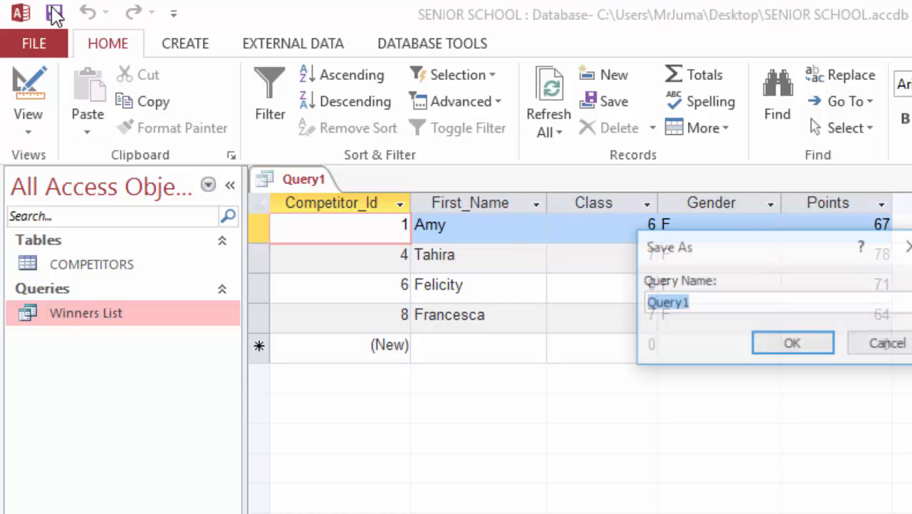
text(Female com)
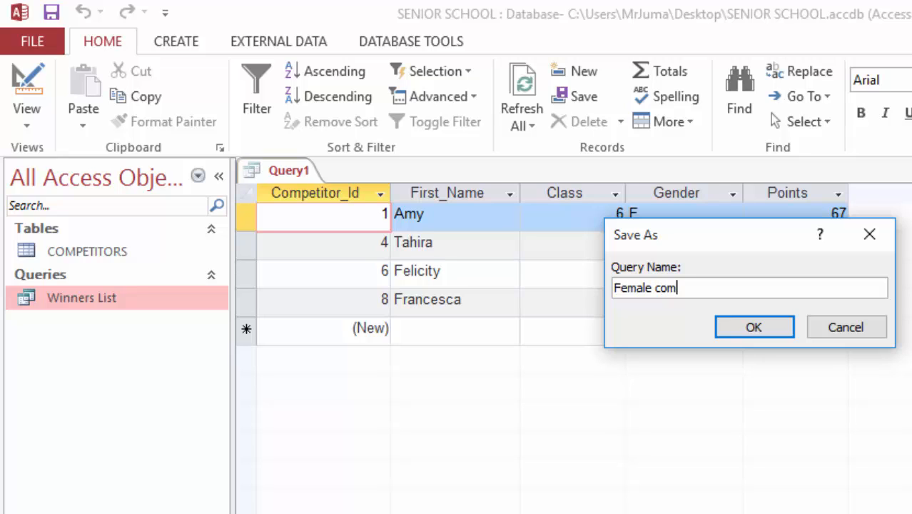
text(petitors)
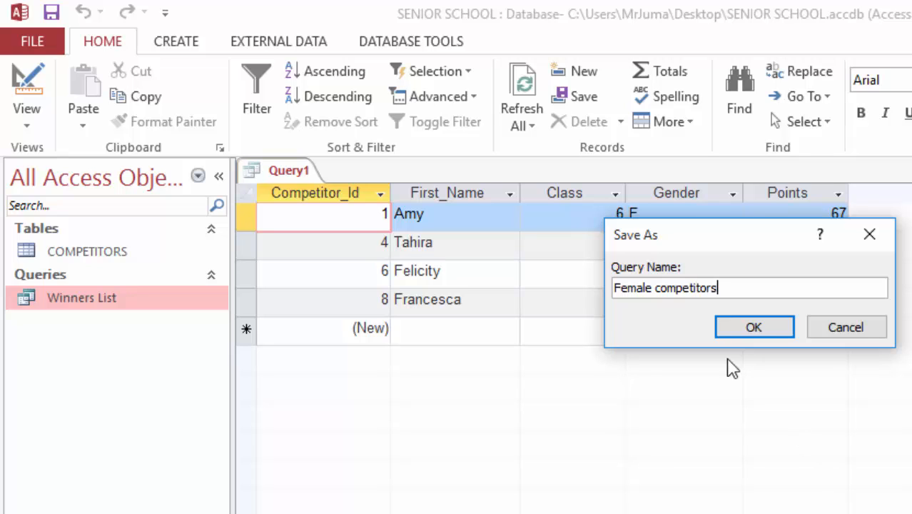
click(753, 327)
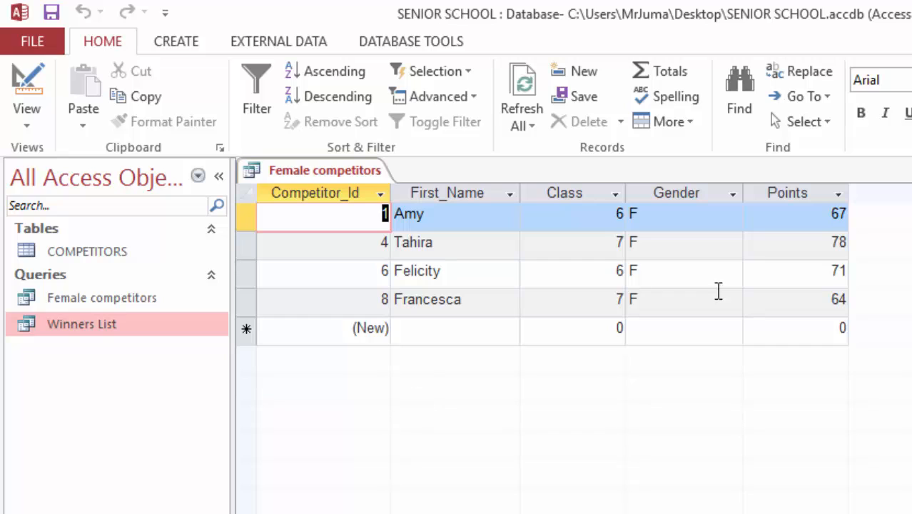
click(911, 170)
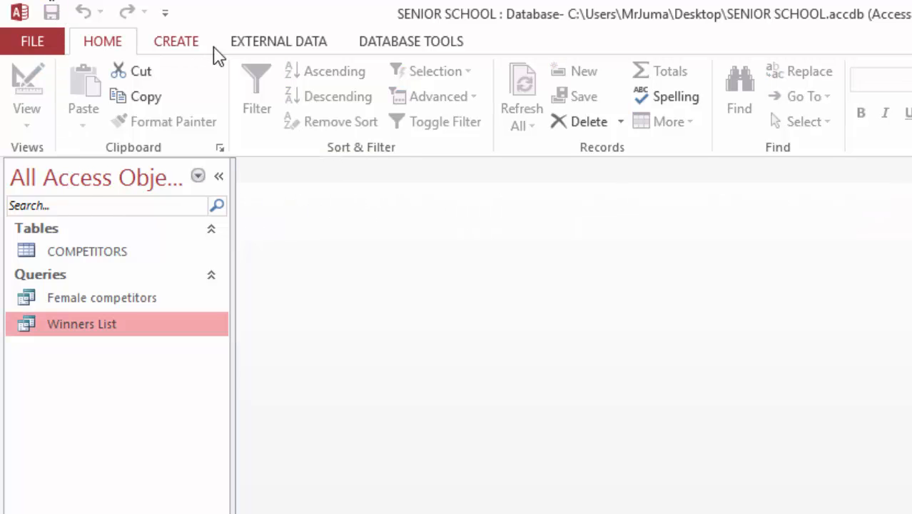
Start a third query in design view with the COMPETITORS table, and lengthen its field list to show all fields.
click(171, 43)
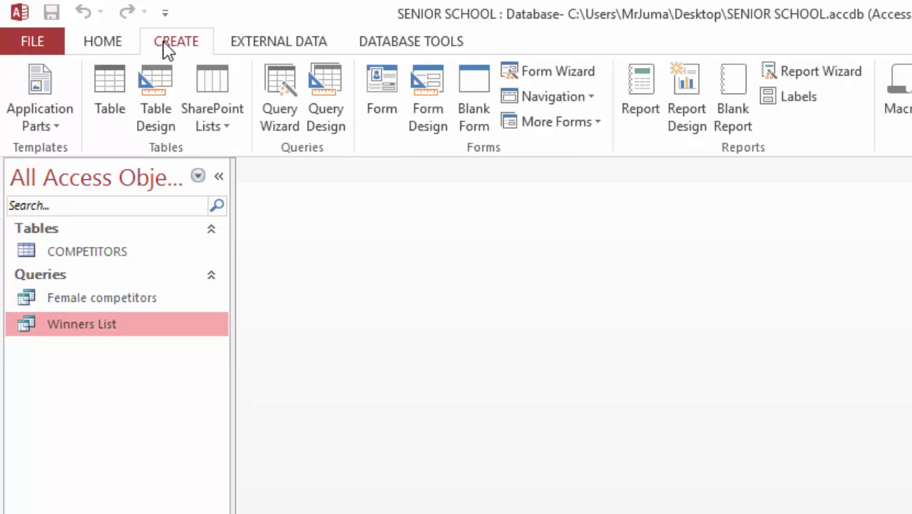
click(337, 119)
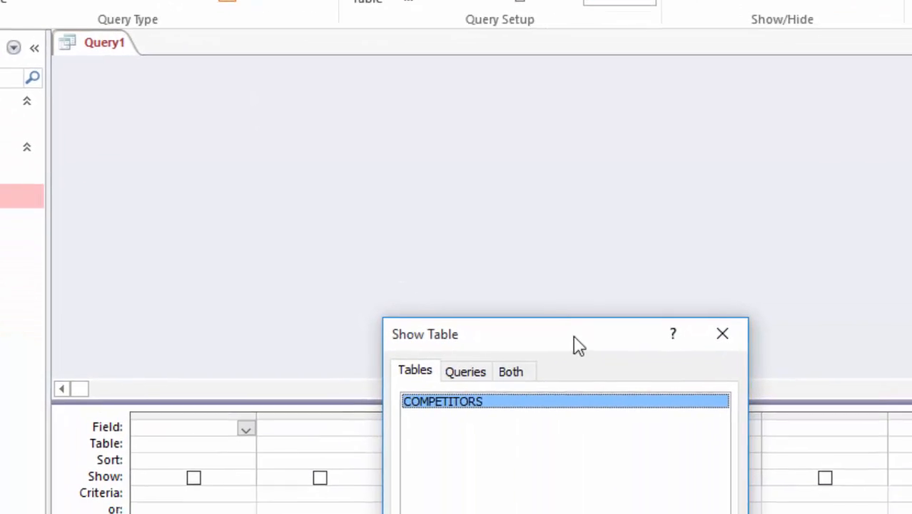
click(527, 377)
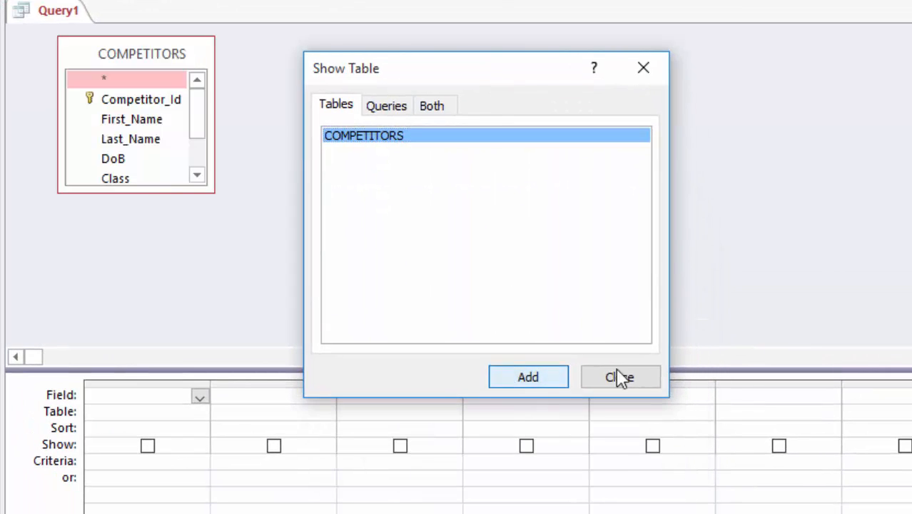
click(618, 378)
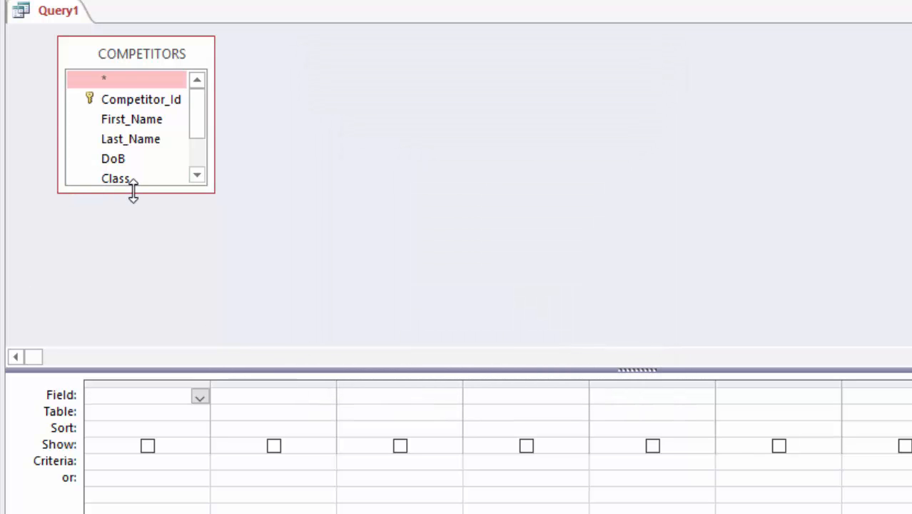
drag(133, 193, 142, 254)
Add the Competitor_Id, First_Name, Class, Gender, City and Points fields to the query's design grid.
double_click(124, 105)
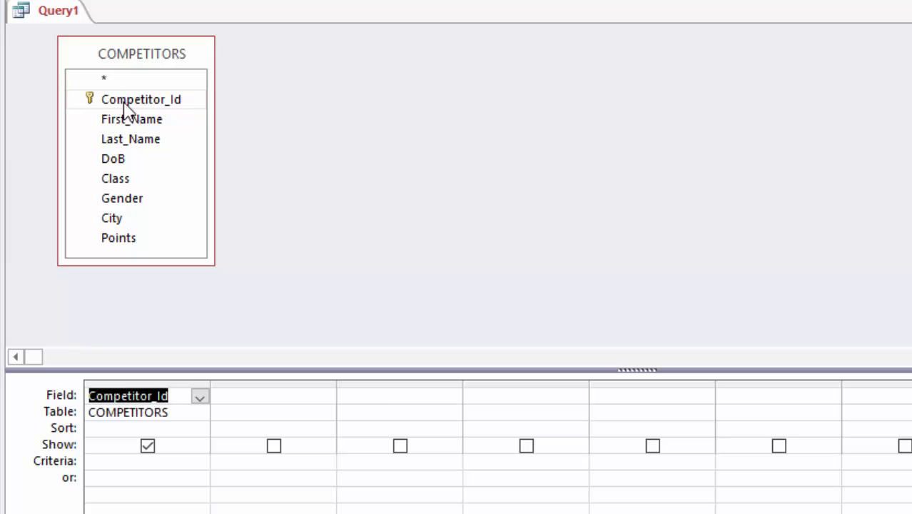
double_click(130, 122)
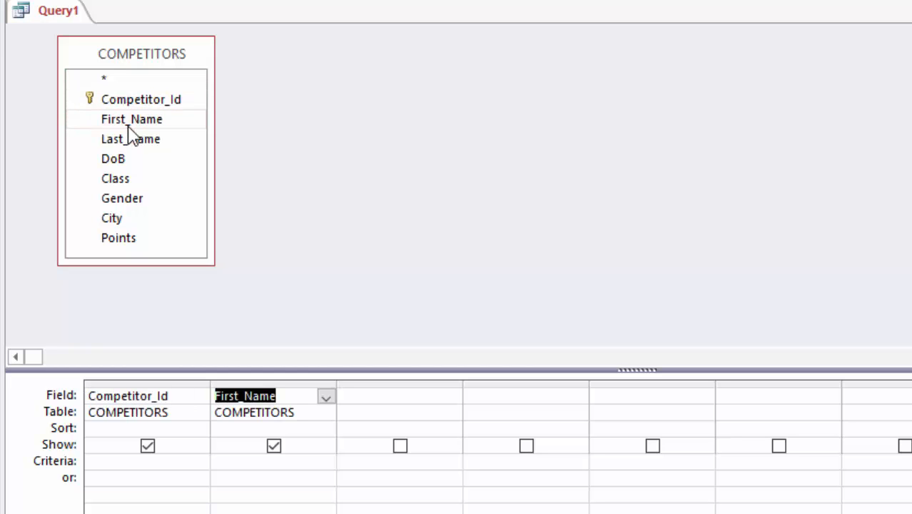
double_click(127, 180)
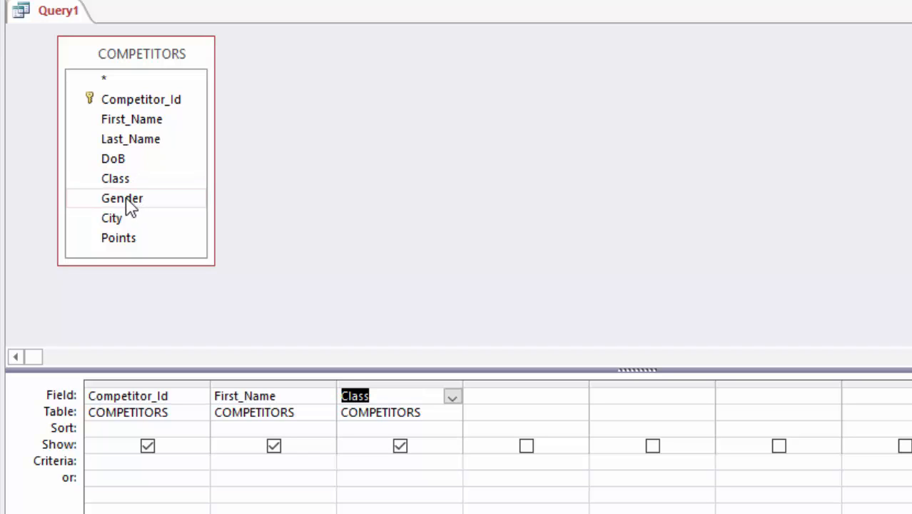
double_click(126, 200)
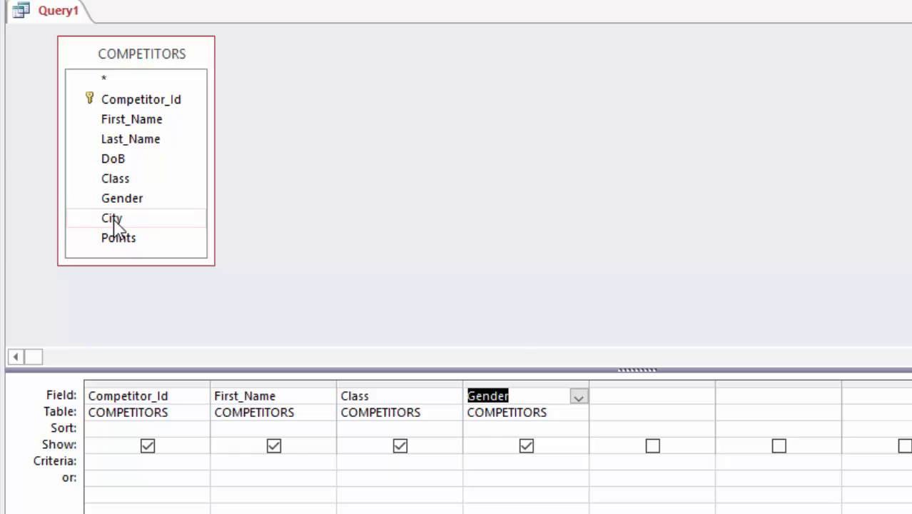
double_click(114, 220)
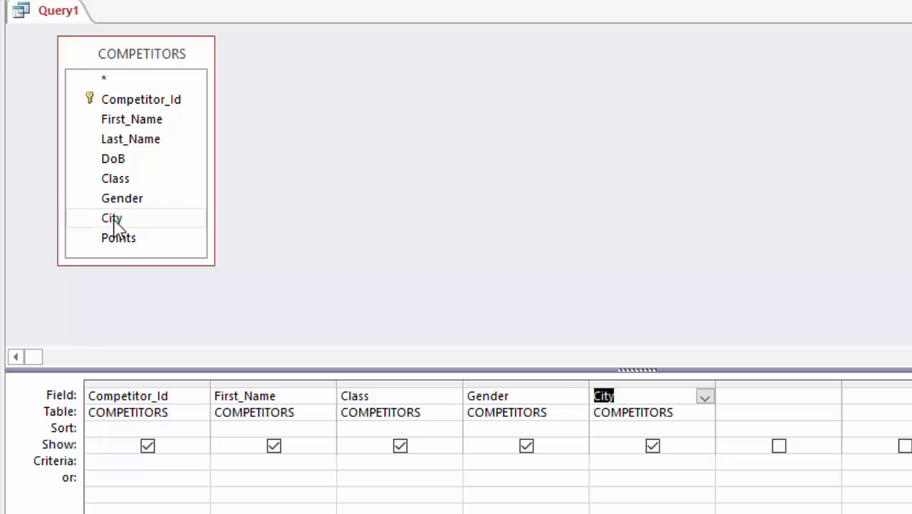
double_click(120, 242)
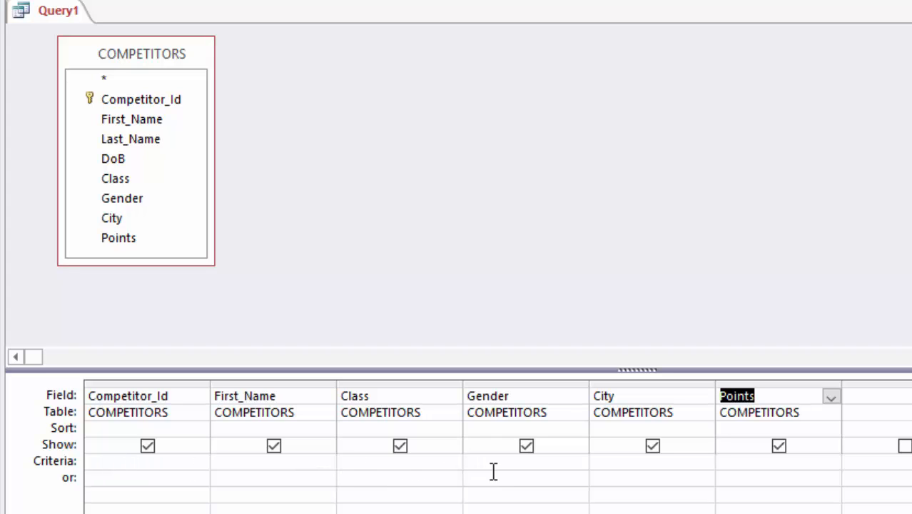
Set the City field's criterion to London and run the query.
click(615, 462)
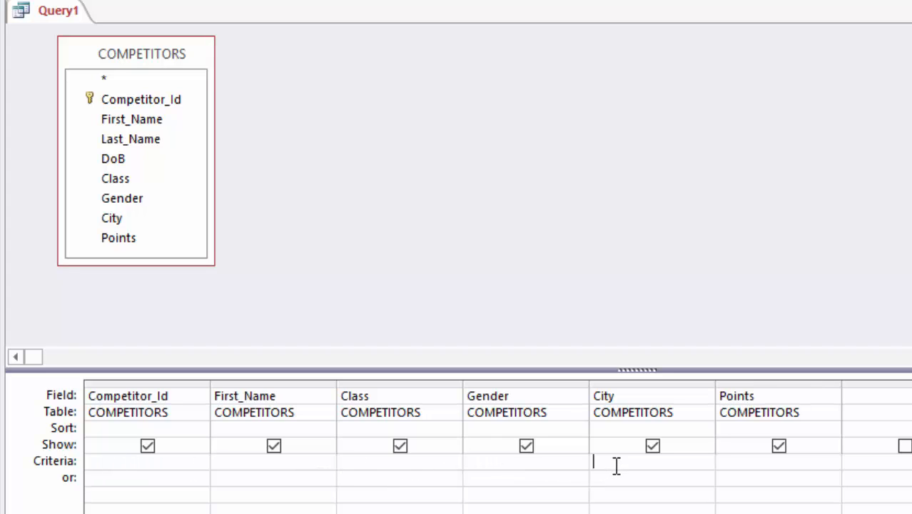
text(Lon)
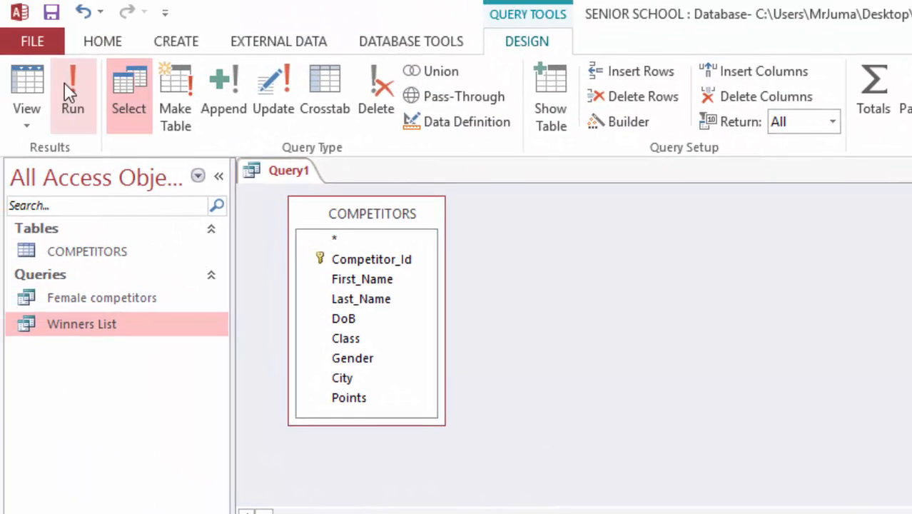
click(0, 0)
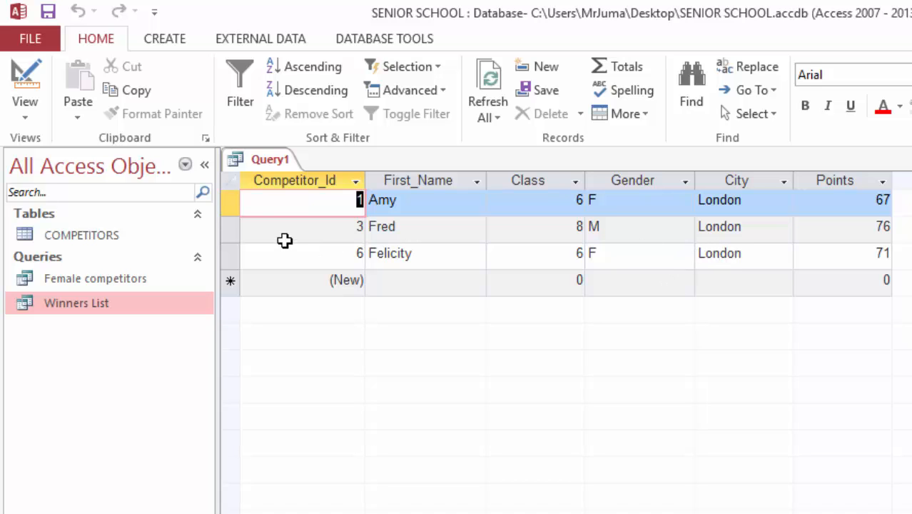
Save the query as London Competitors and close it.
click(48, 11)
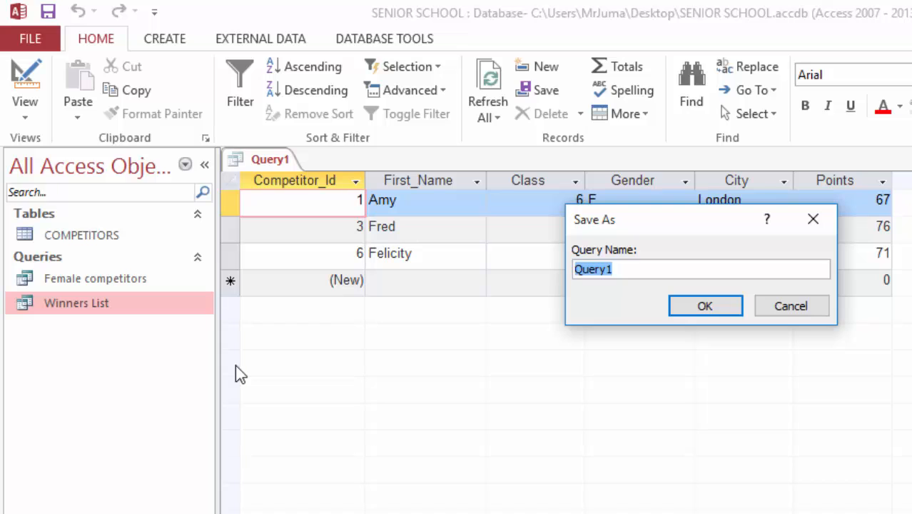
text(London)
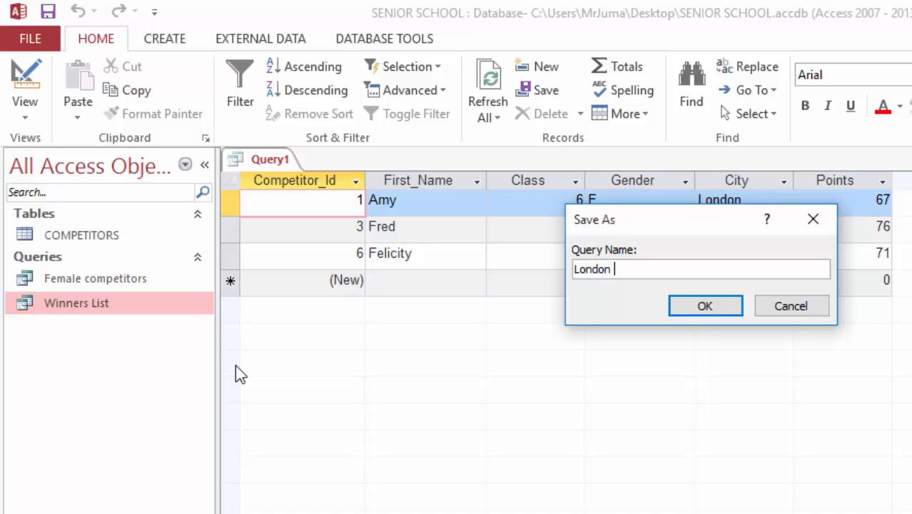
text( Competitors)
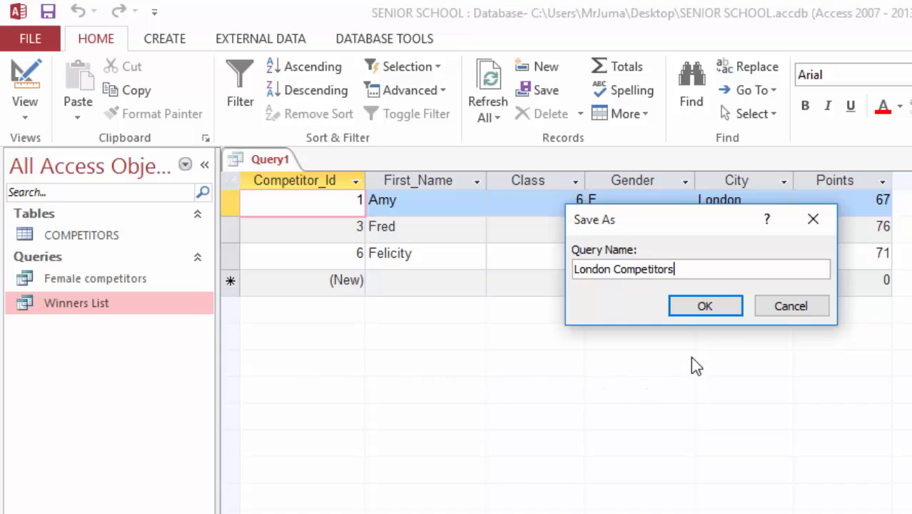
click(703, 314)
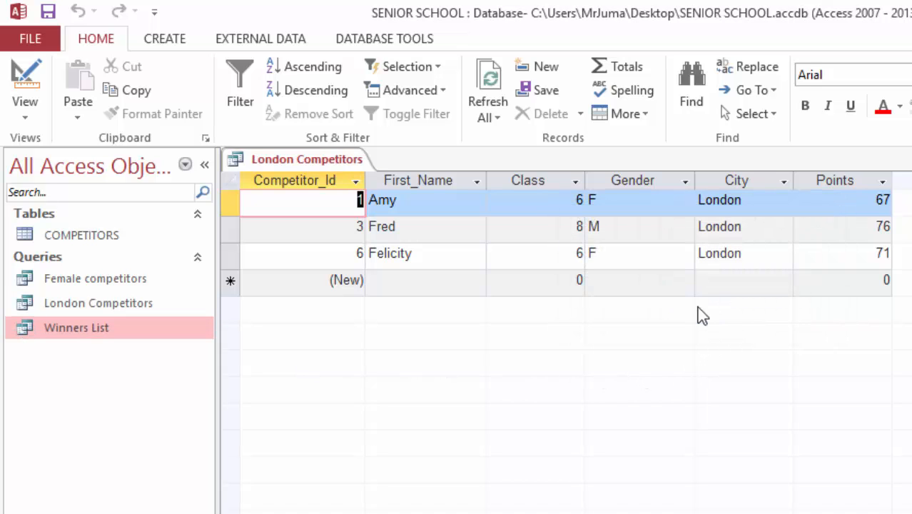
click(910, 159)
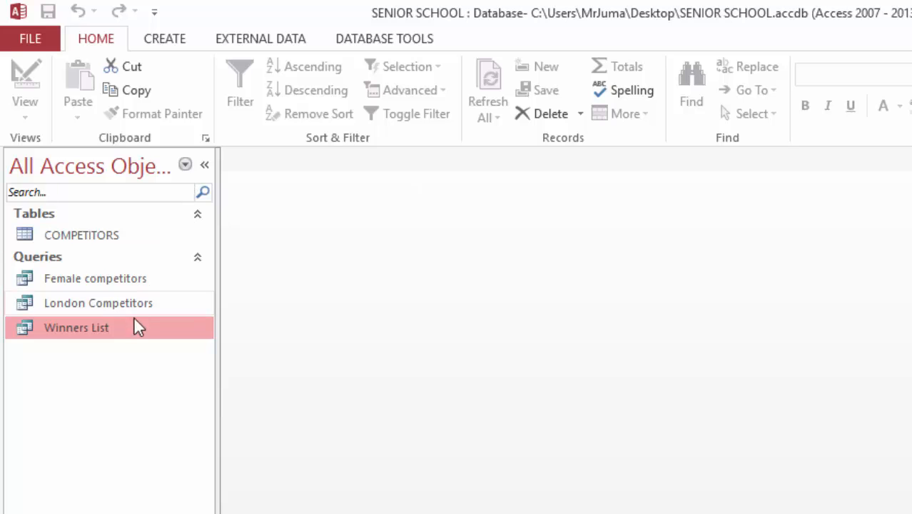
Reopen the London Competitors query to check its records, and close it again.
click(74, 299)
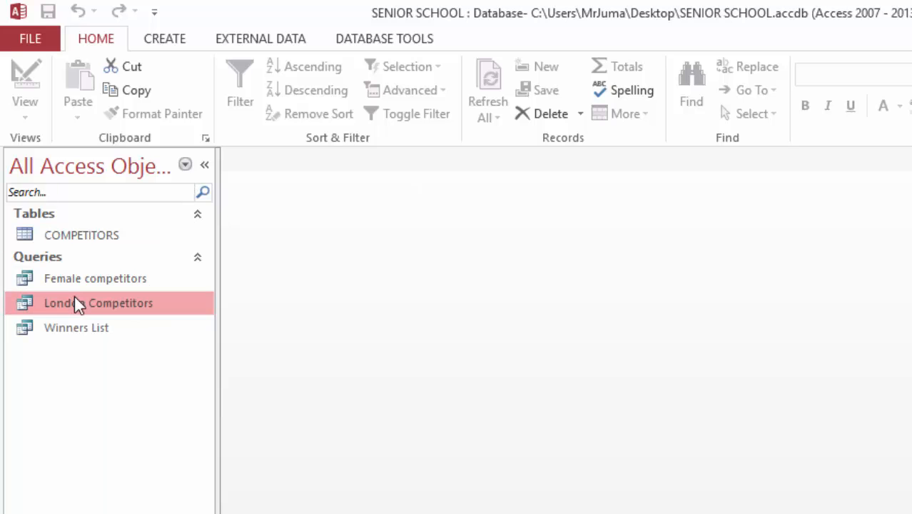
double_click(74, 302)
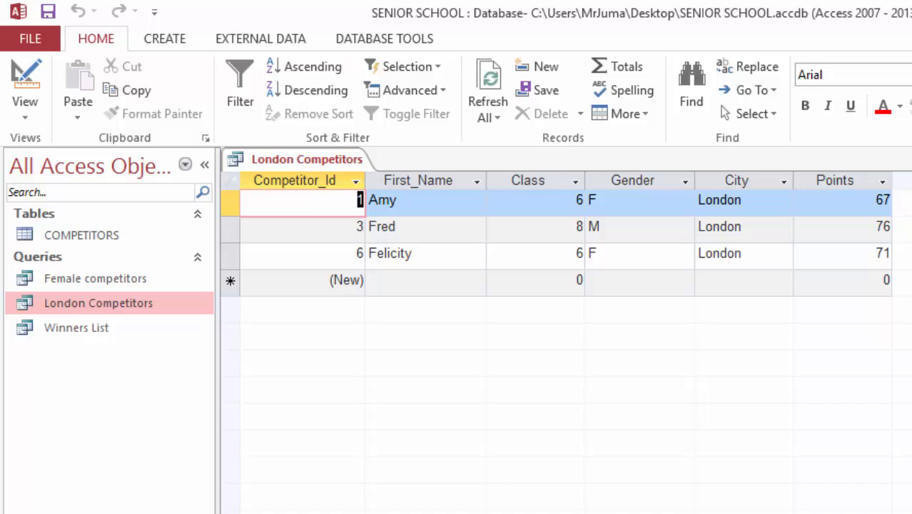
key(ctrl+w)
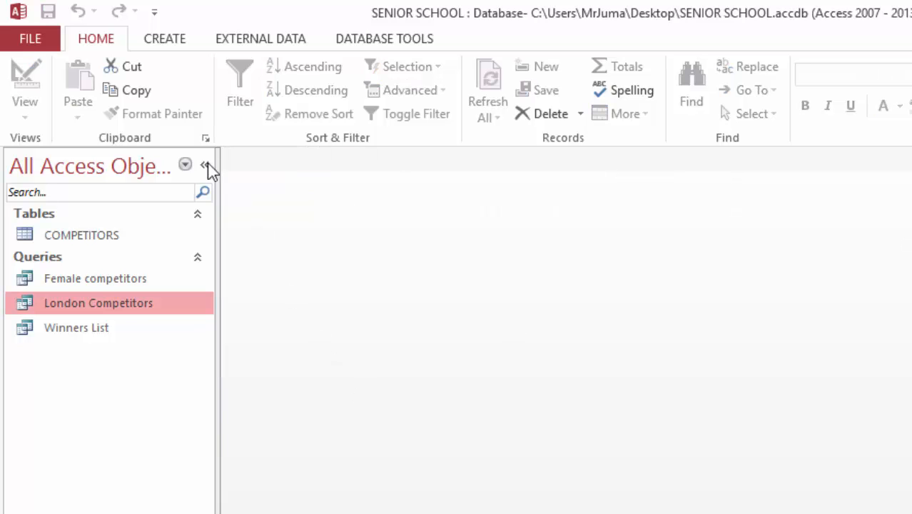
Create a new query in design view based on the COMPETITORS table and enlarge its field list to show all fields.
click(161, 40)
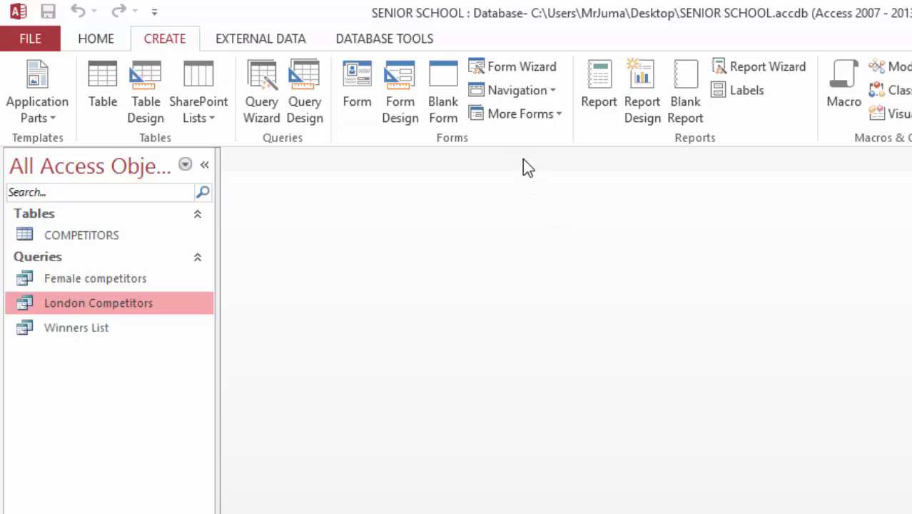
click(312, 99)
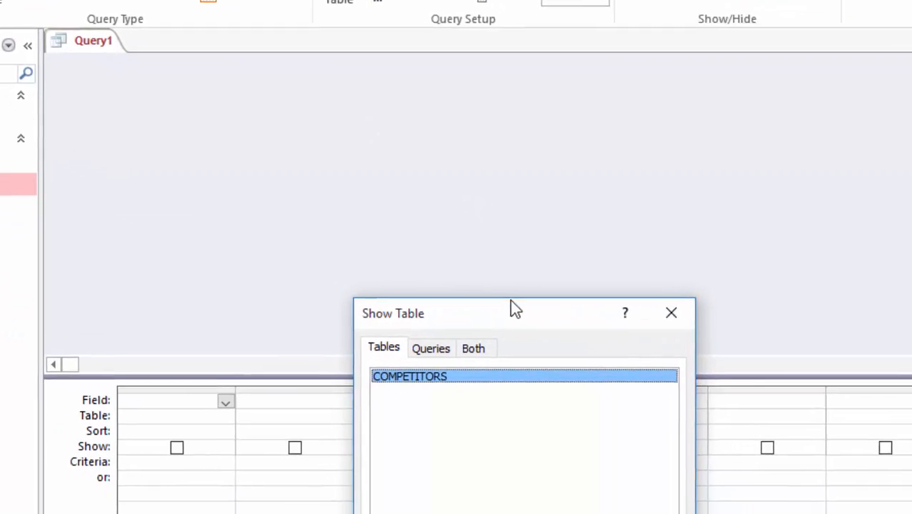
drag(516, 308, 522, 253)
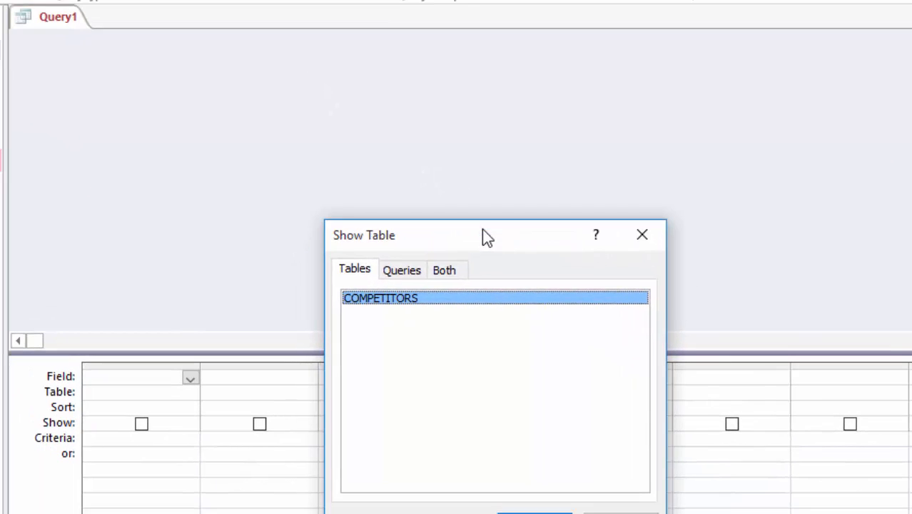
click(535, 513)
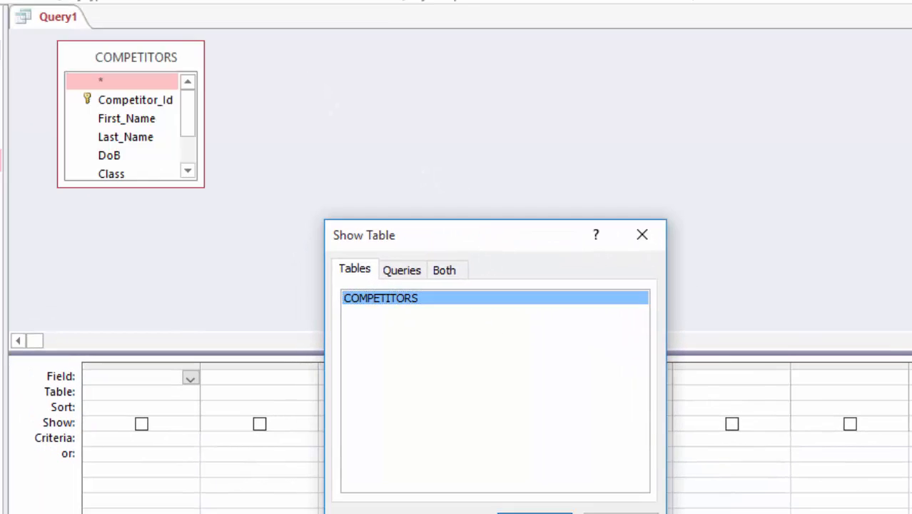
click(620, 513)
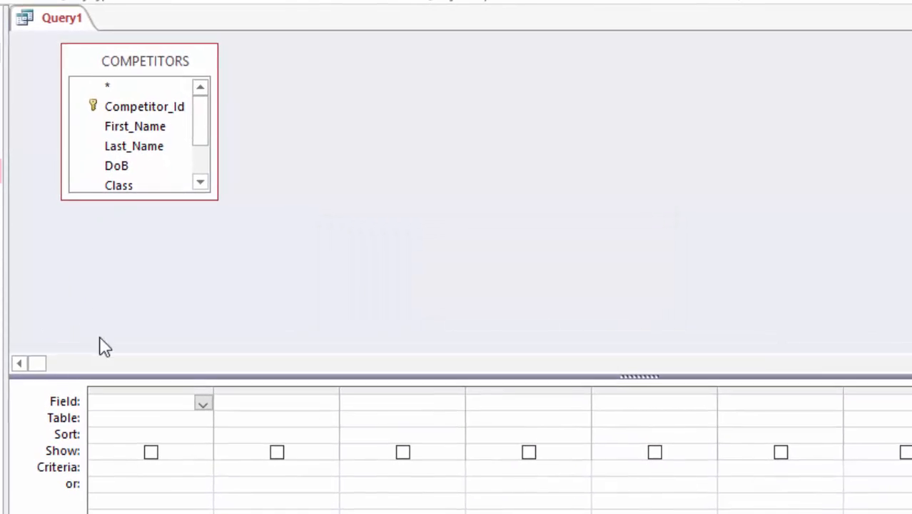
click(129, 191)
drag(141, 209, 140, 284)
Add the Competitor_Id, First_Name, DoB, Class and Points fields to the query's design grid.
double_click(159, 114)
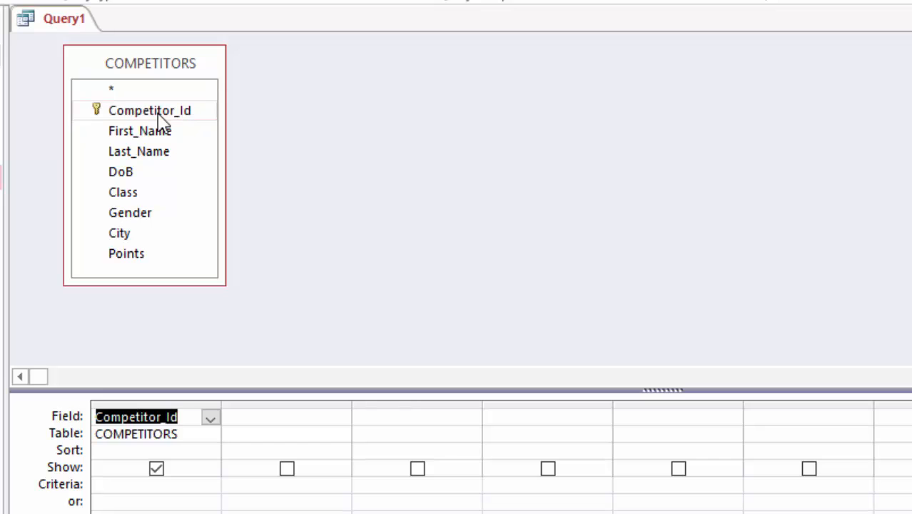
double_click(143, 131)
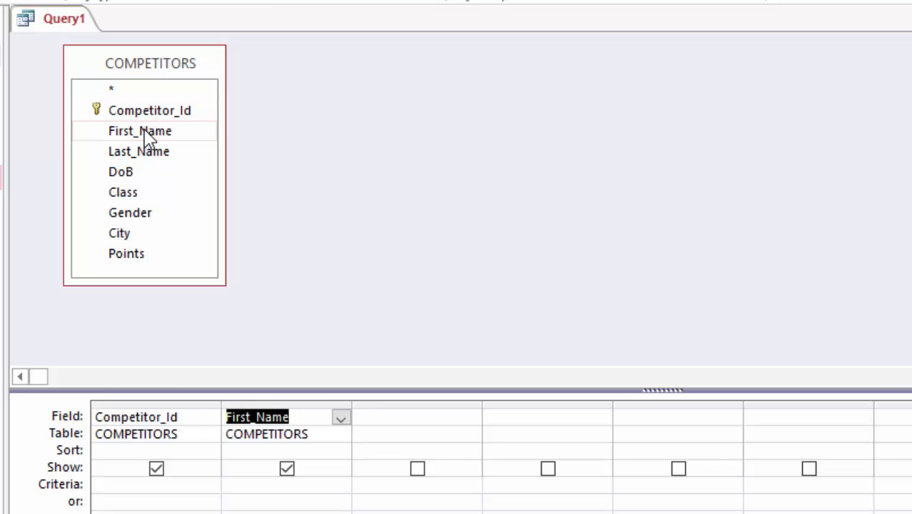
click(153, 171)
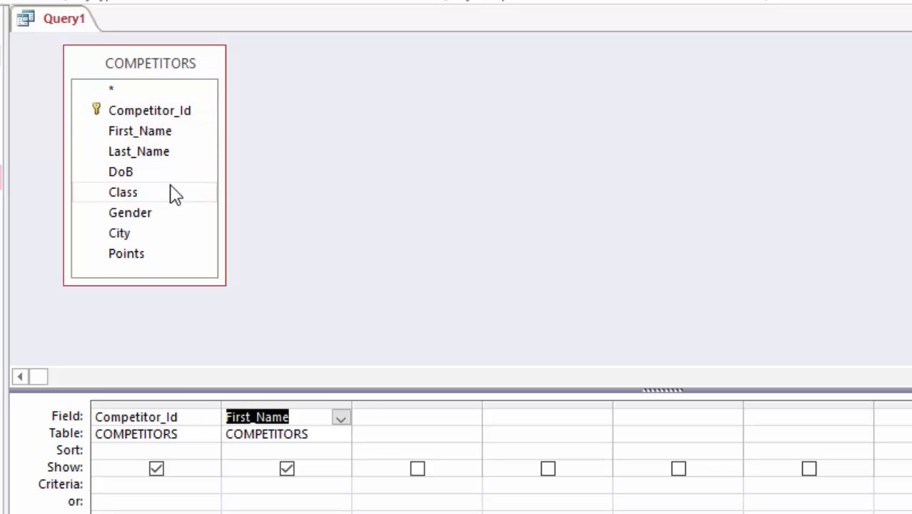
double_click(124, 175)
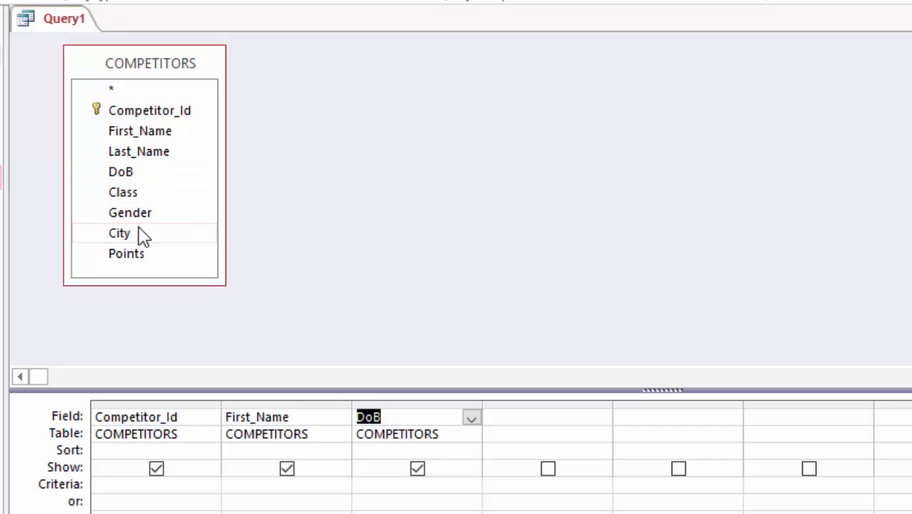
double_click(136, 193)
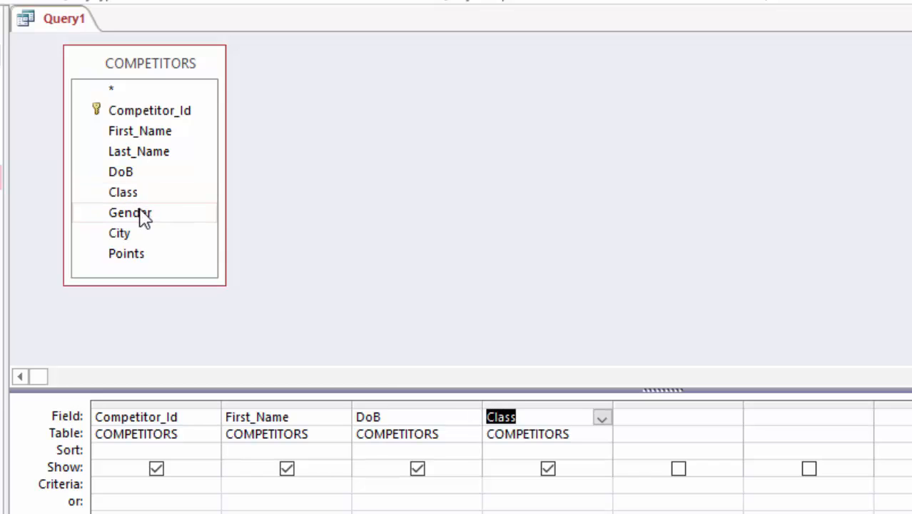
double_click(127, 255)
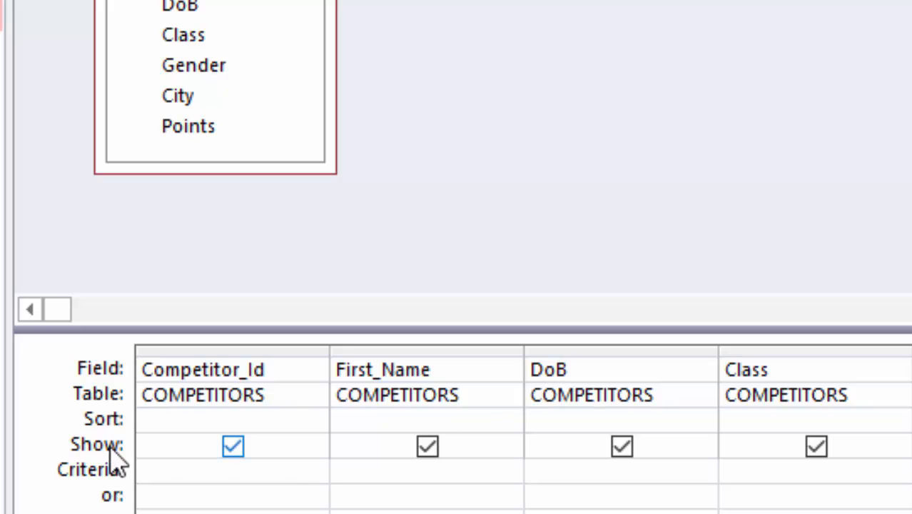
Set the DoB field's criterion to >=1-Jan-08 and run the query.
click(550, 471)
text(>)
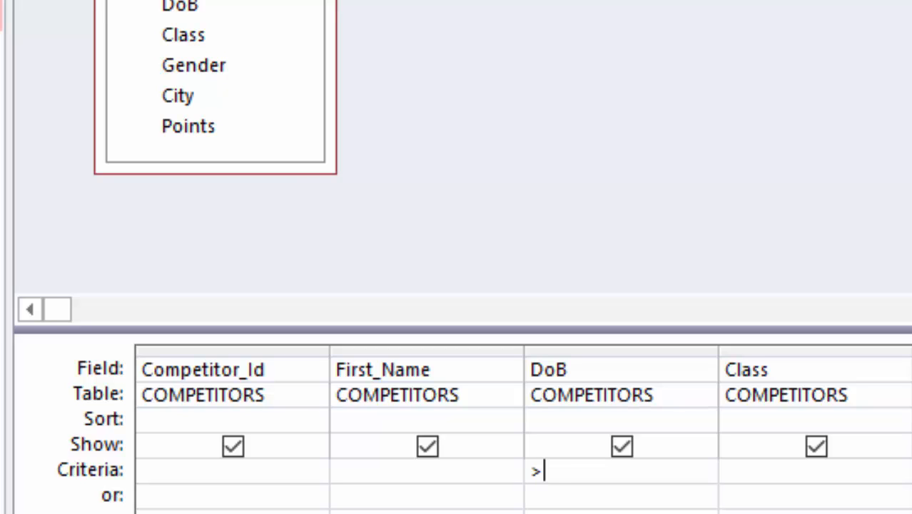
text(=)
text(1-Ja)
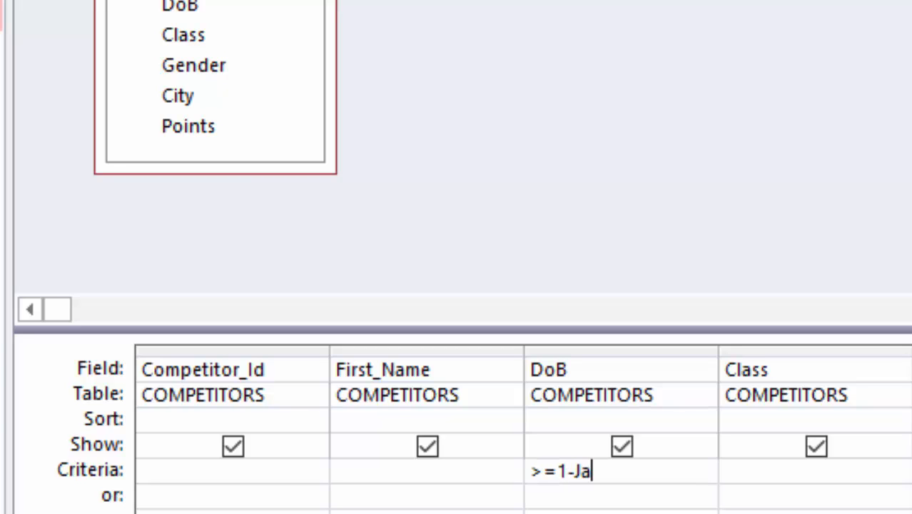
text(n-08)
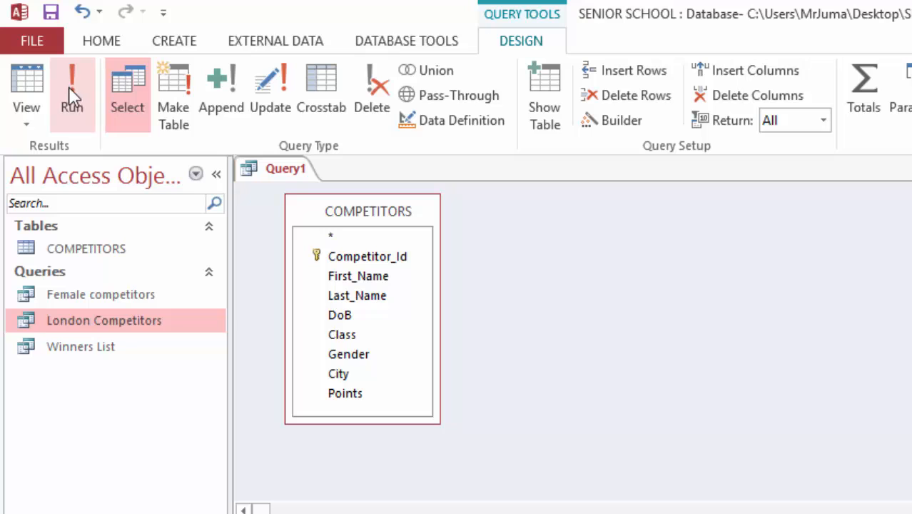
click(68, 86)
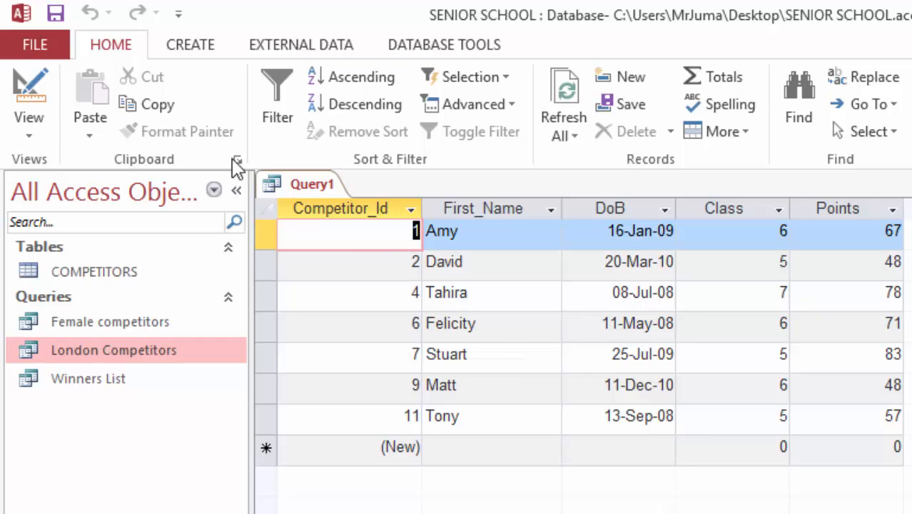
Save the query as Younger Competitors.
click(51, 13)
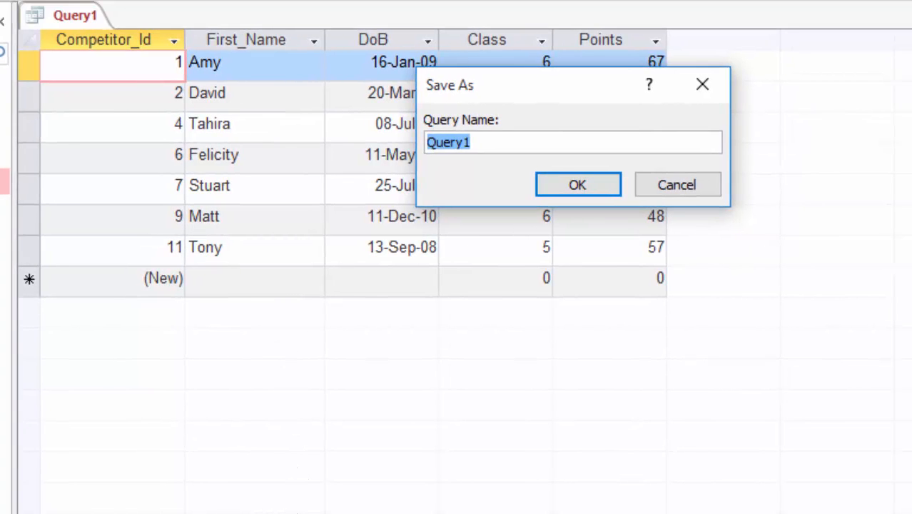
text(Younger)
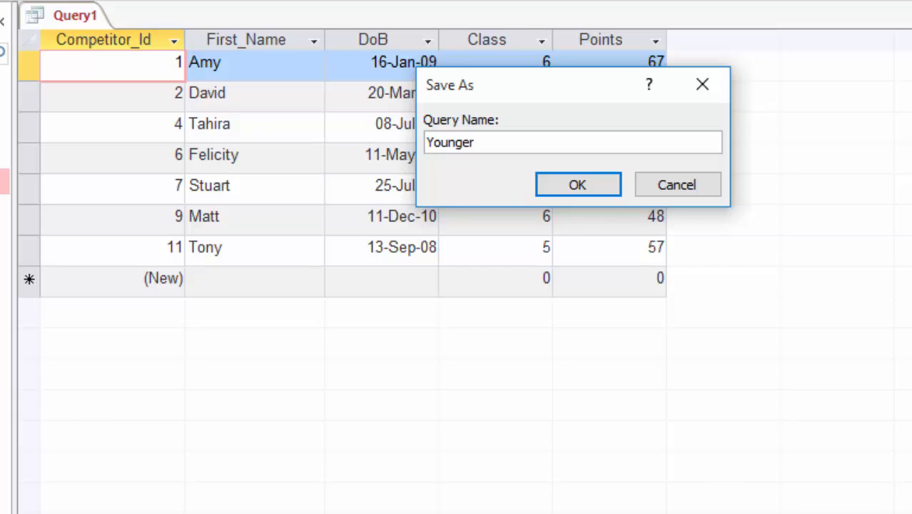
text( Competito)
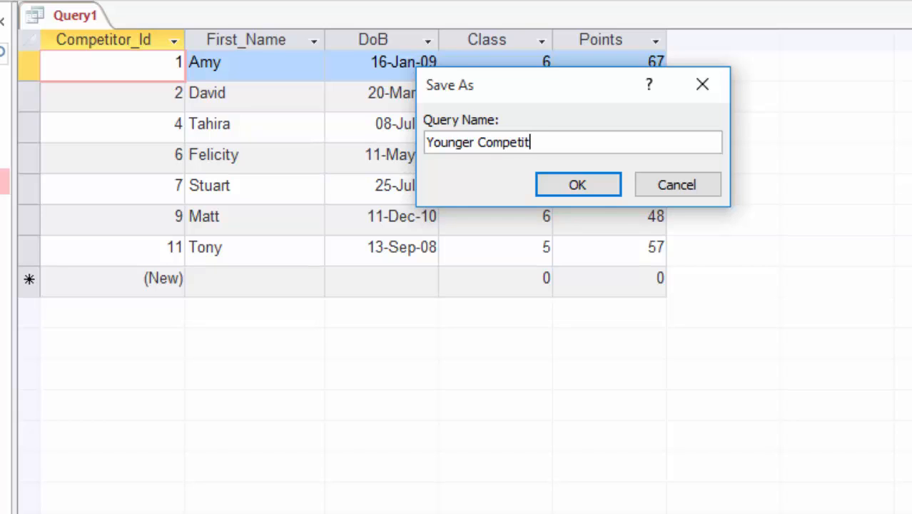
text(rs)
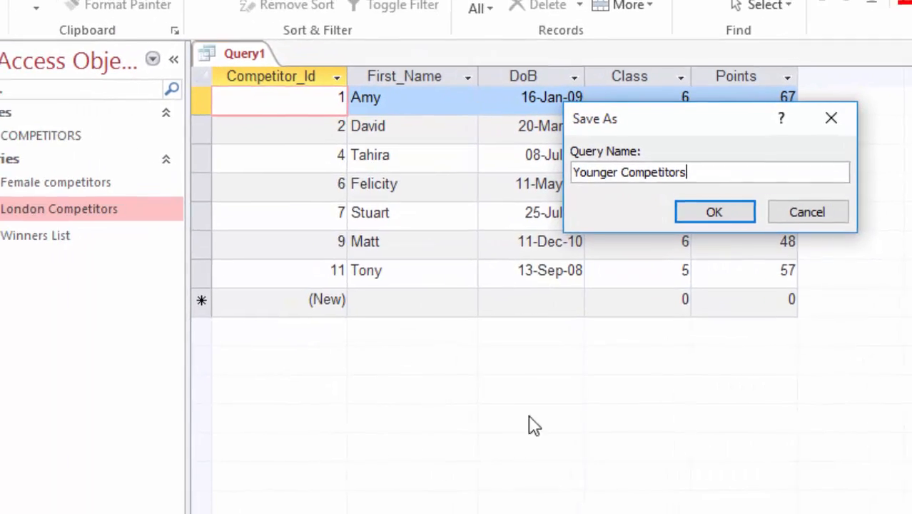
click(778, 220)
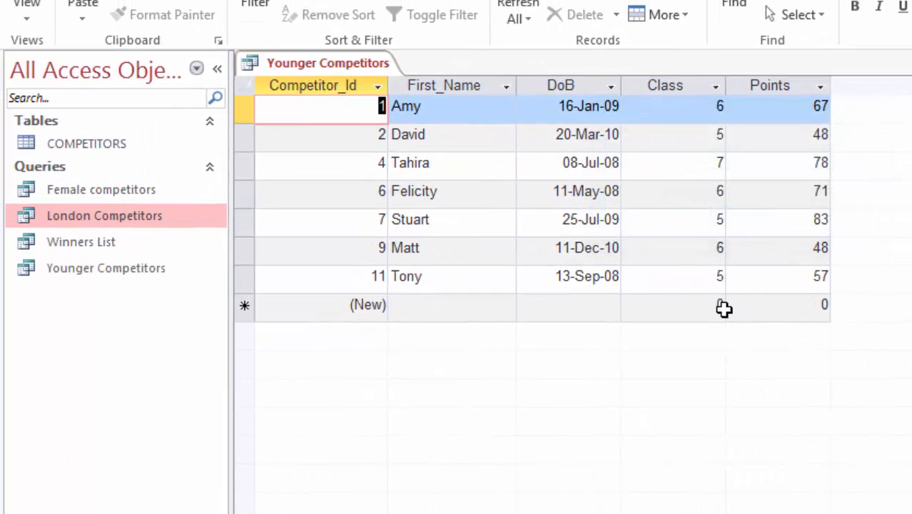